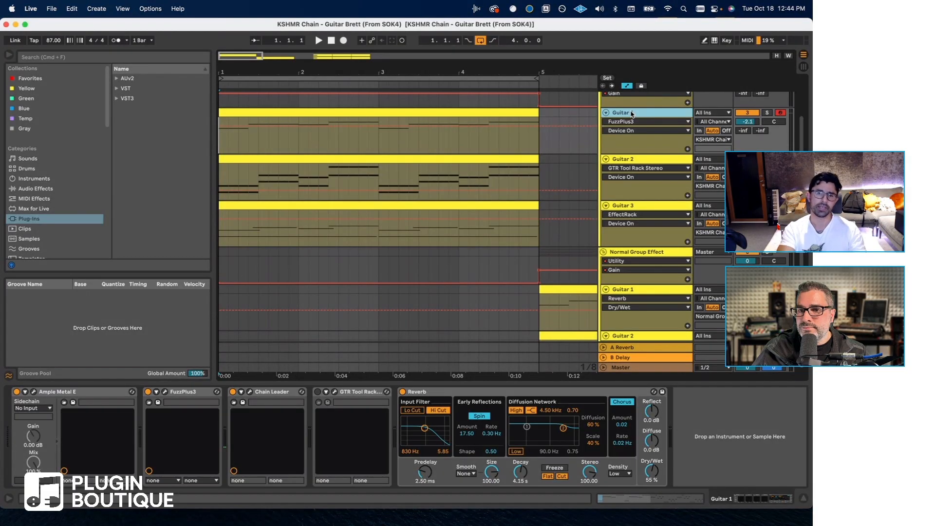
Open the Ample Metal E instrument on the Guitar 1 track to view its settings, and close it again.
{"action": "scroll", "coordinate": [632, 113], "scroll_direction": "up", "scroll_amount": 3}
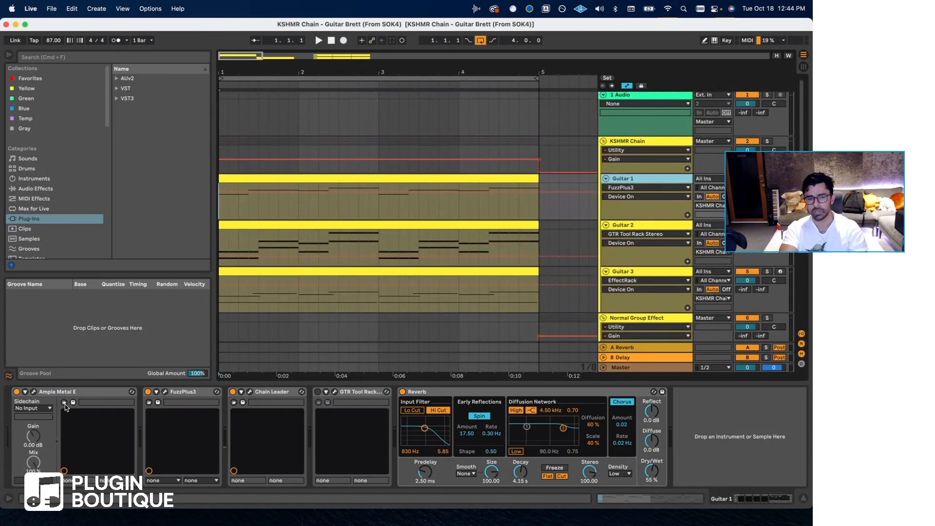
{"action": "left_click", "coordinate": [83, 392]}
{"action": "left_click", "coordinate": [33, 391]}
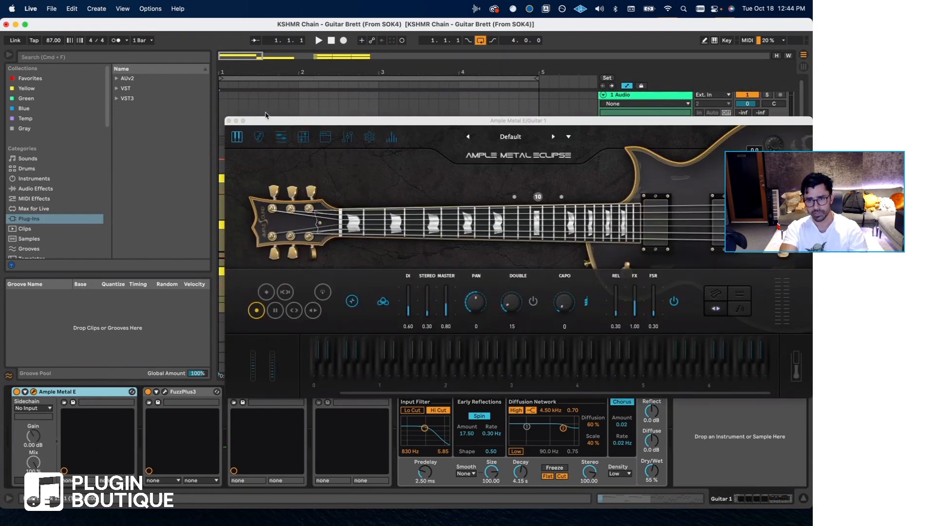
{"action": "left_click", "coordinate": [229, 120]}
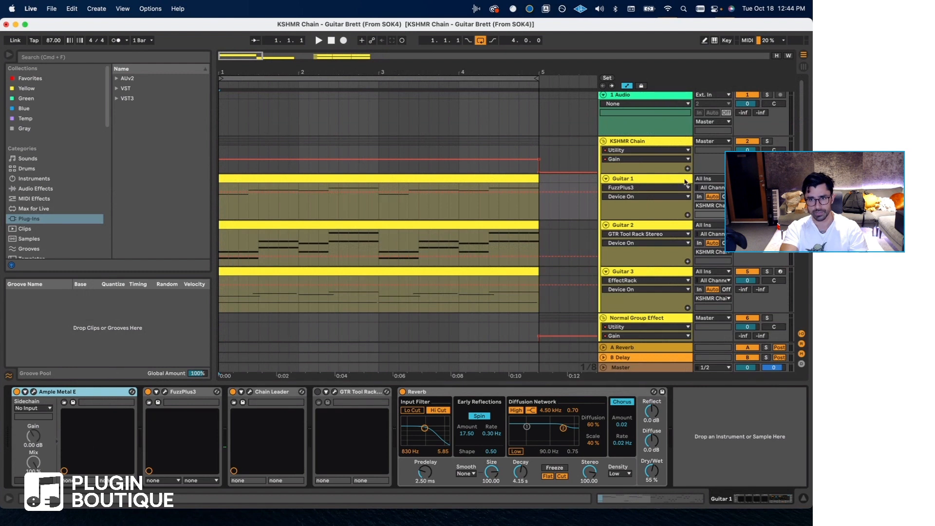
Open the Chain Leader plugin on the Guitar 1 track and disable the GTR Tool Rack in slot 01.
{"action": "left_click", "coordinate": [660, 181]}
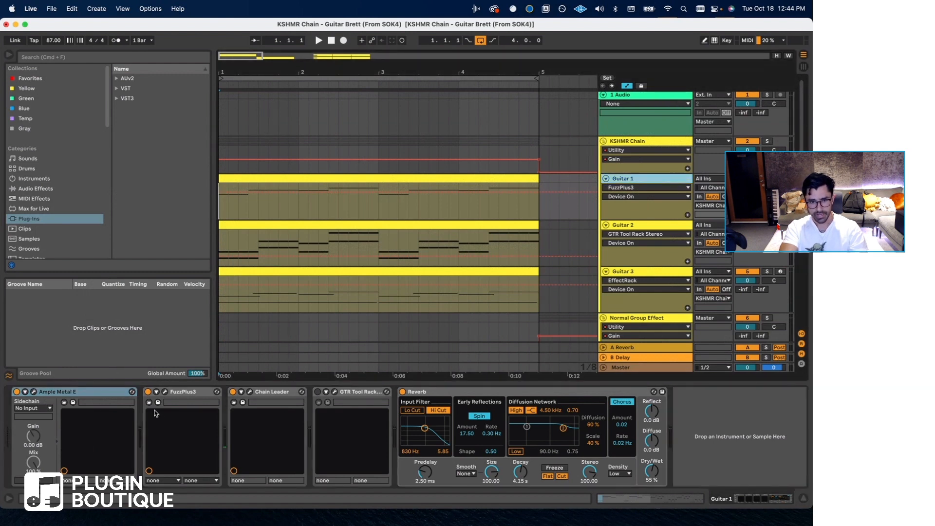
{"action": "left_click", "coordinate": [155, 413]}
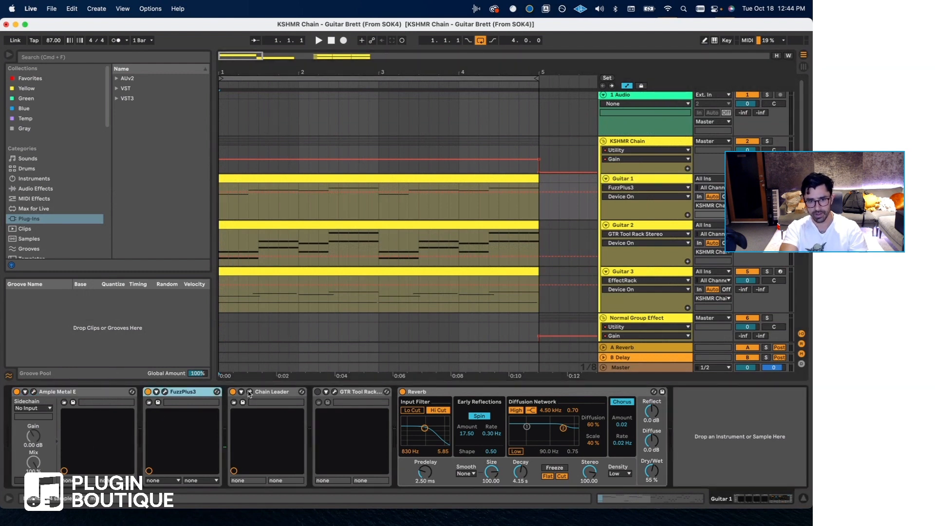
{"action": "left_click", "coordinate": [249, 392]}
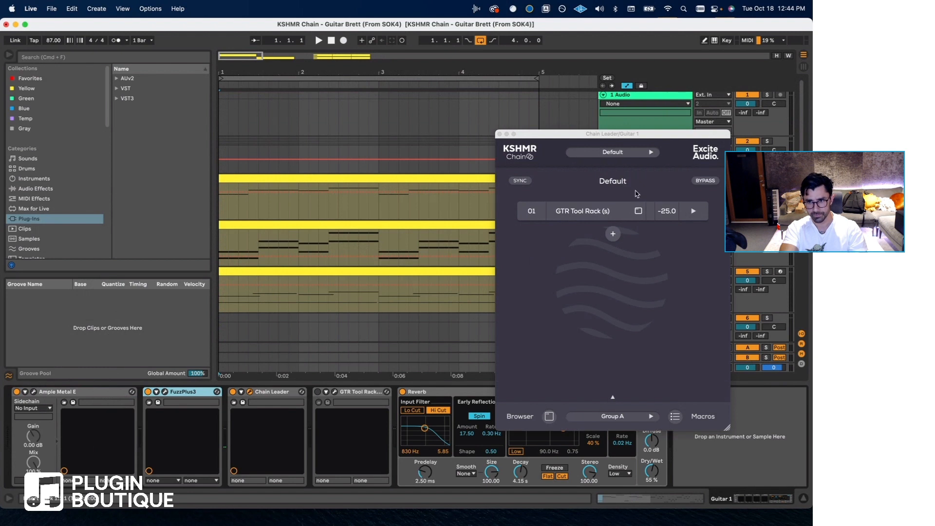
{"action": "left_click", "coordinate": [531, 211]}
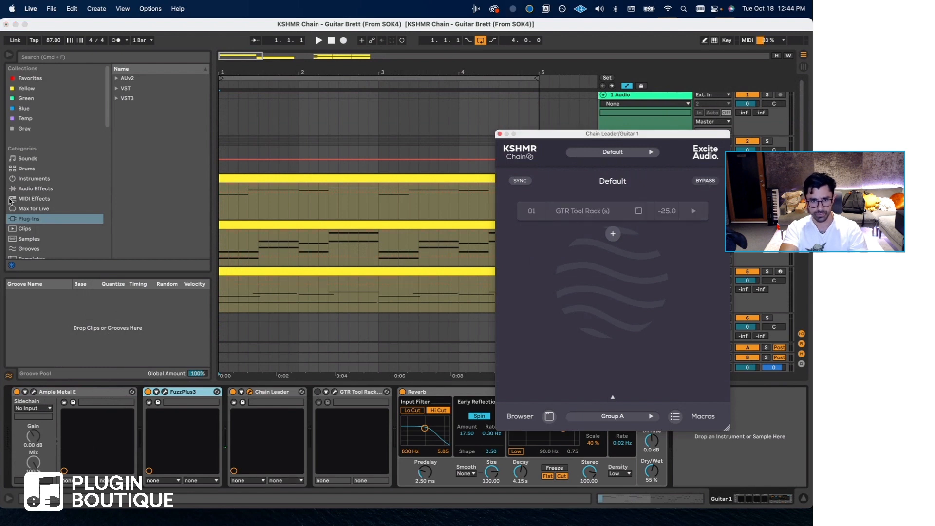
Play back the guitars with the GTR Tool Rack disabled, moving the Chain Leader window aside, and stop playback.
{"action": "key", "text": "space"}
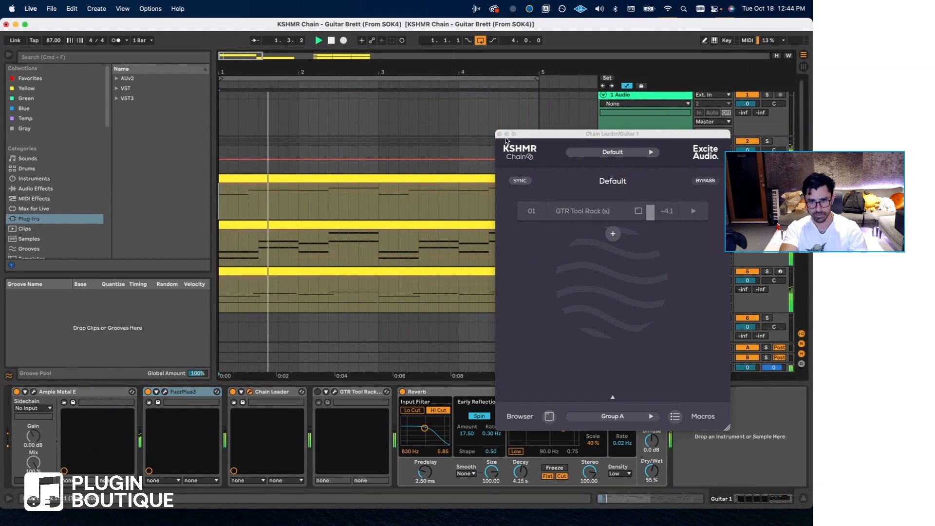
{"action": "left_click_drag", "start_coordinate": [506, 136], "coordinate": [624, 190]}
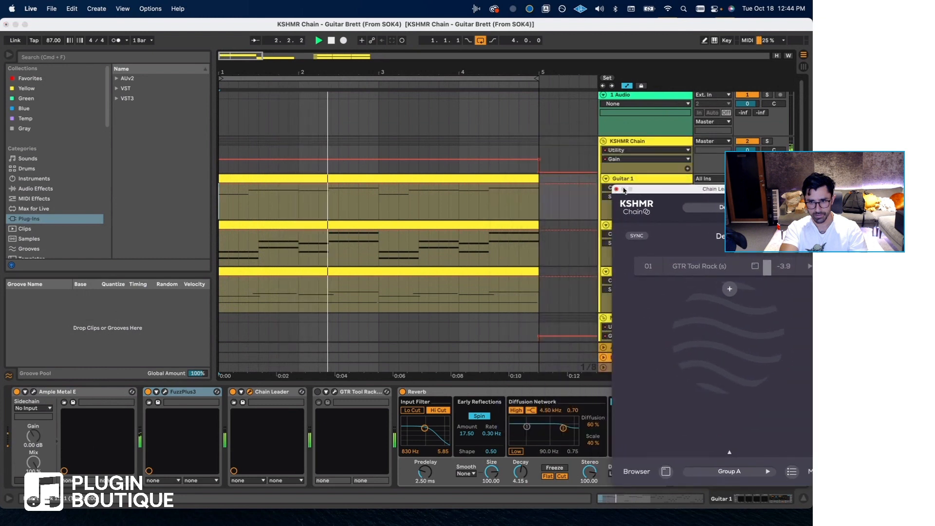
{"action": "key", "text": "space"}
Turn off FuzzPlus3 on Guitar 1 and audition the guitars with the Reverb switched off and back on.
{"action": "left_click", "coordinate": [148, 392]}
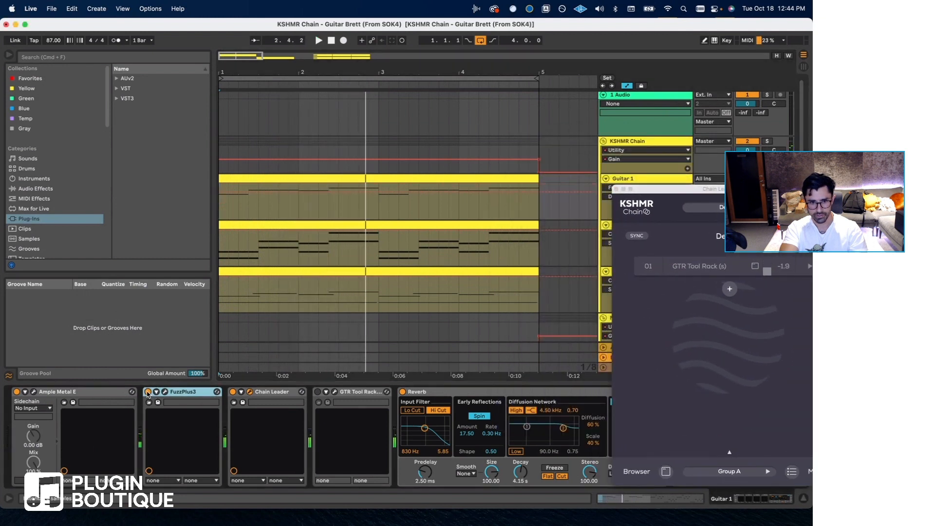
{"action": "key", "text": "space"}
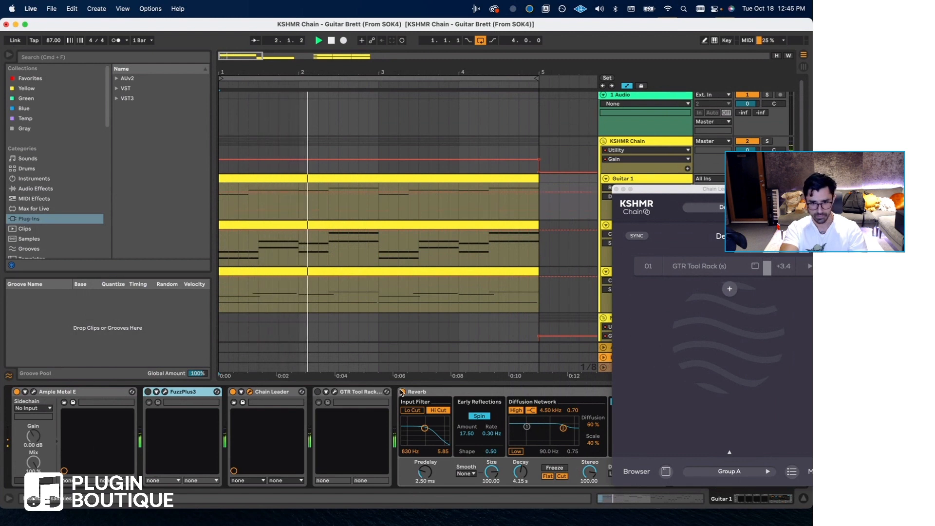
{"action": "left_click", "coordinate": [403, 392]}
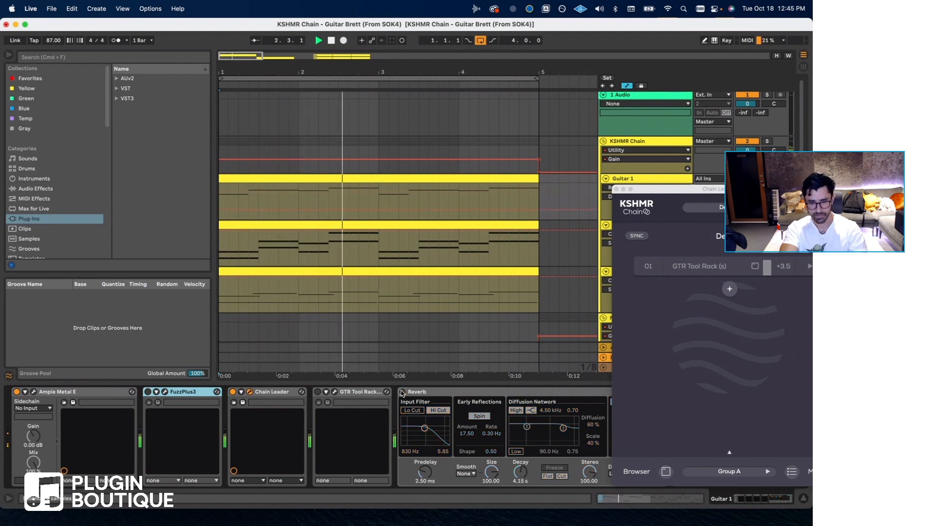
{"action": "left_click", "coordinate": [403, 392]}
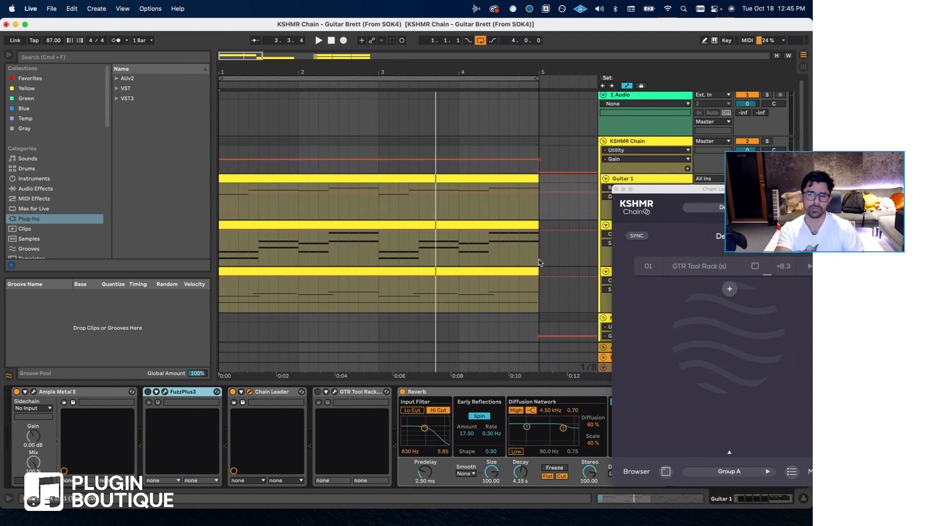
Load the CleanRythm preset in the Chain Leader's GTR Tool Rack on Guitar 1.
{"action": "left_click_drag", "start_coordinate": [666, 194], "coordinate": [446, 174]}
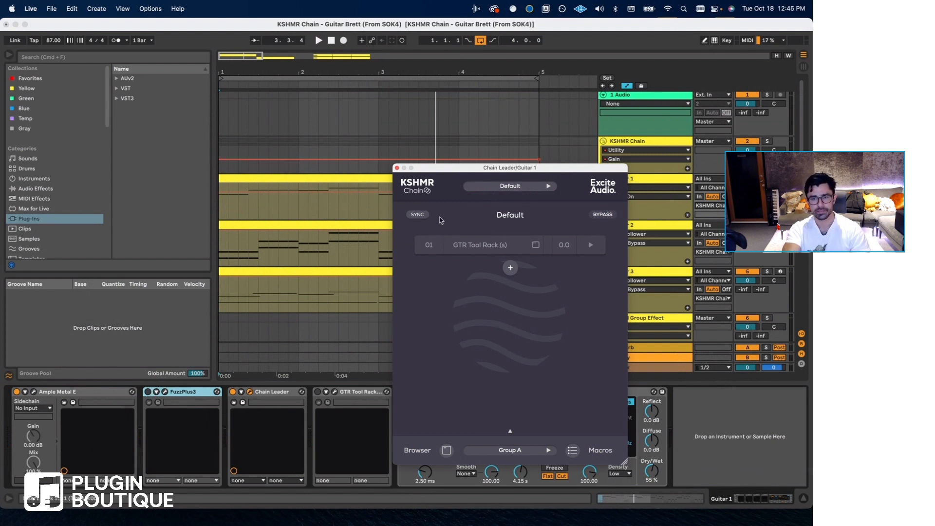
{"action": "left_click", "coordinate": [220, 206]}
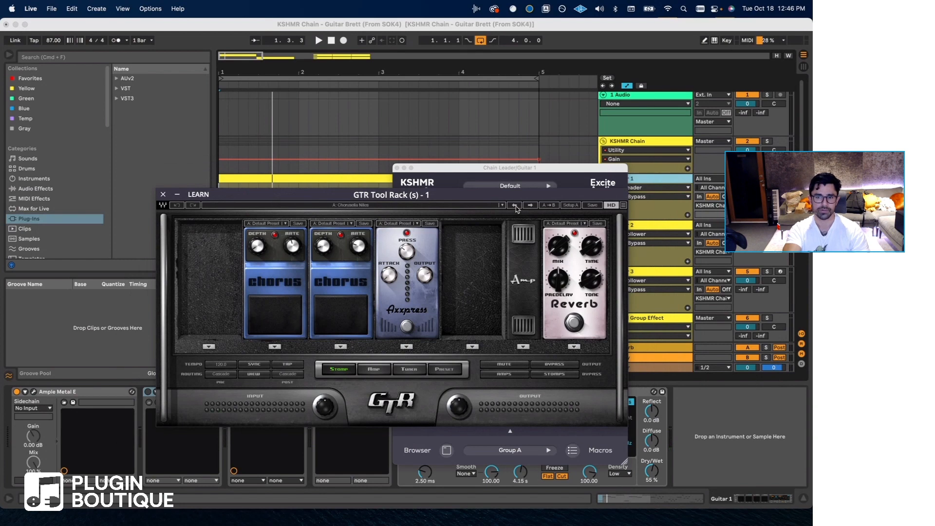
{"action": "left_click", "coordinate": [448, 205]}
{"action": "left_click", "coordinate": [468, 378]}
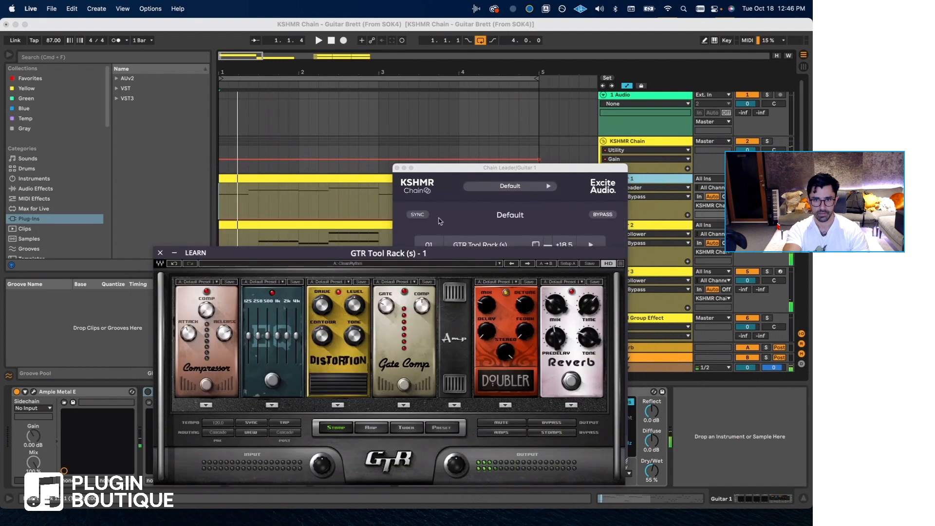
Bring the Chain Leader window to the front and set the playback start at 1.3.1 on the Guitar 1 track.
{"action": "left_click", "coordinate": [421, 215]}
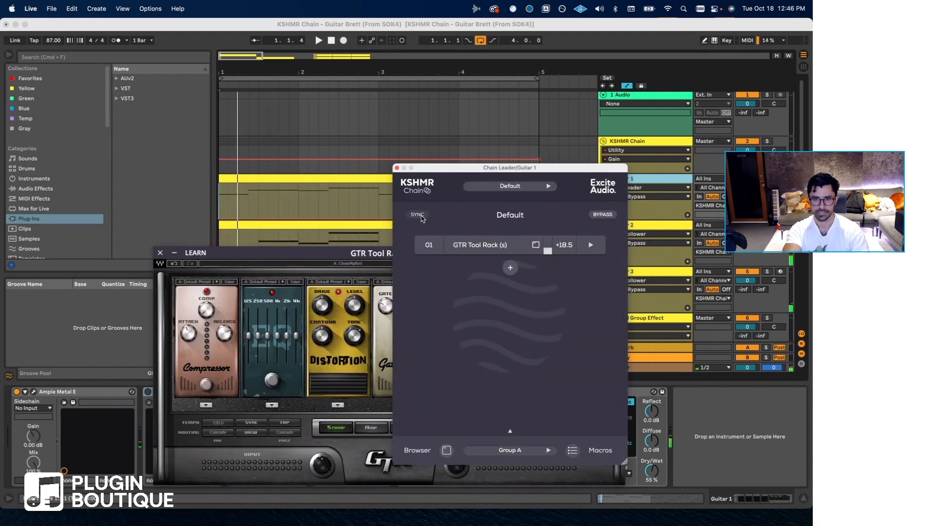
{"action": "left_click", "coordinate": [231, 203]}
{"action": "left_click", "coordinate": [255, 192]}
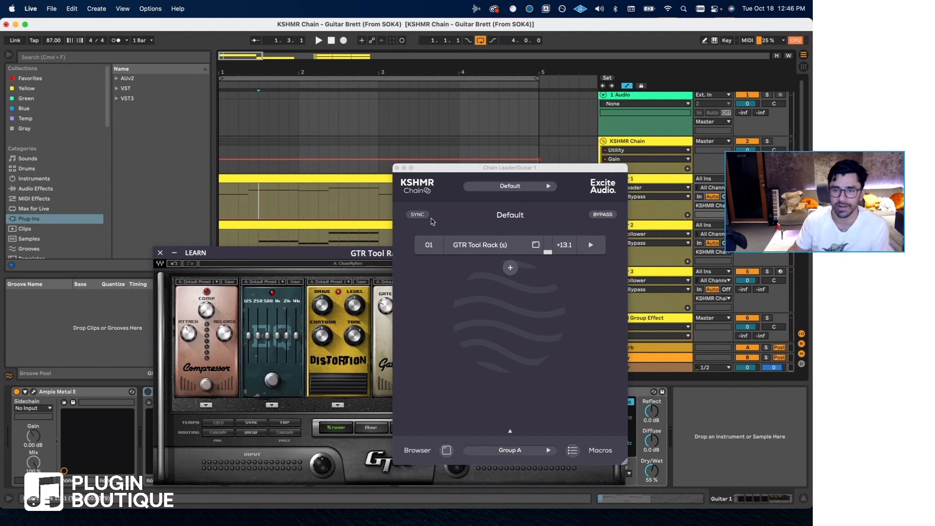
{"action": "mouse_move", "coordinate": [466, 241]}
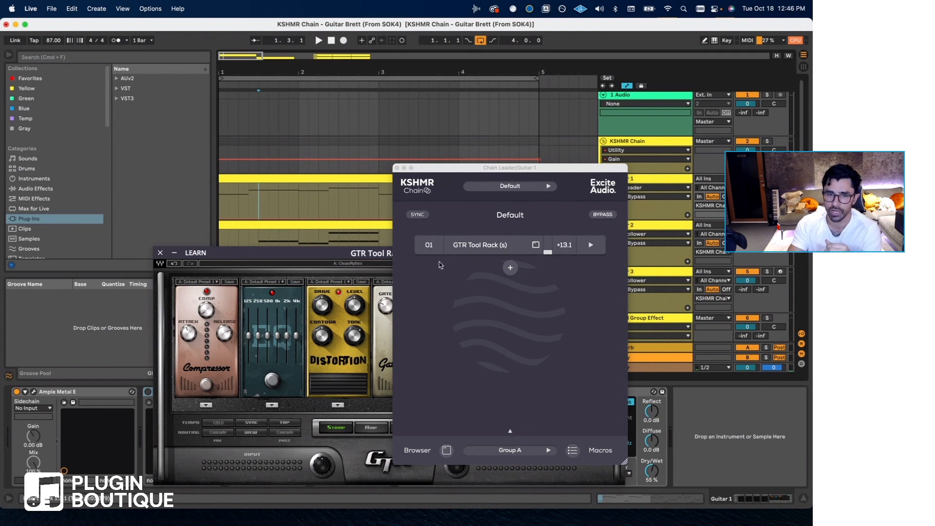
{"action": "left_click_drag", "start_coordinate": [284, 253], "coordinate": [262, 251]}
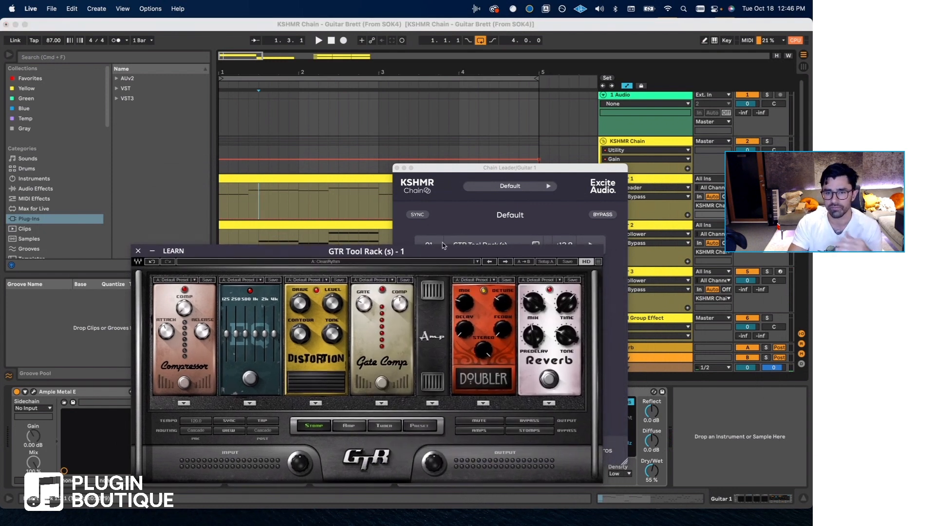
{"action": "mouse_move", "coordinate": [465, 222]}
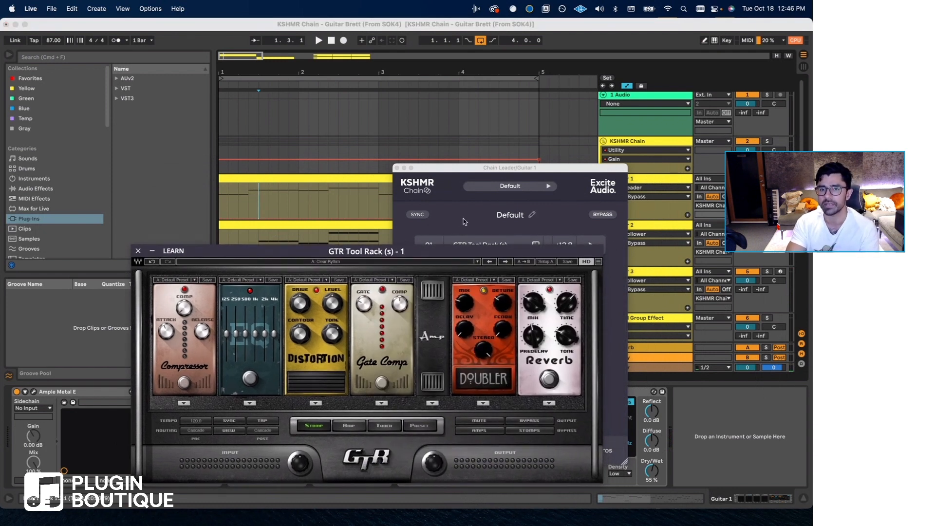
{"action": "left_click", "coordinate": [456, 171]}
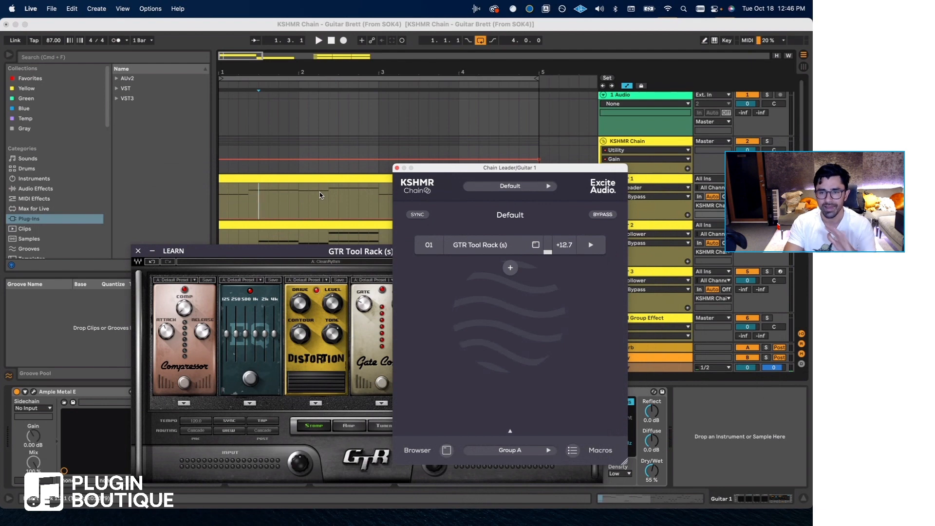
{"action": "left_click", "coordinate": [289, 257]}
{"action": "left_click_drag", "start_coordinate": [289, 258], "coordinate": [271, 239]}
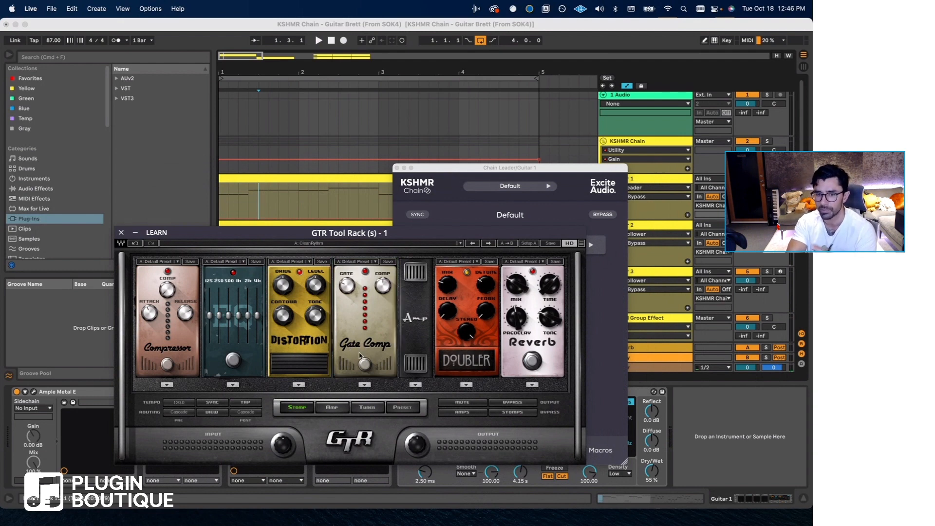
{"action": "left_click", "coordinate": [400, 235]}
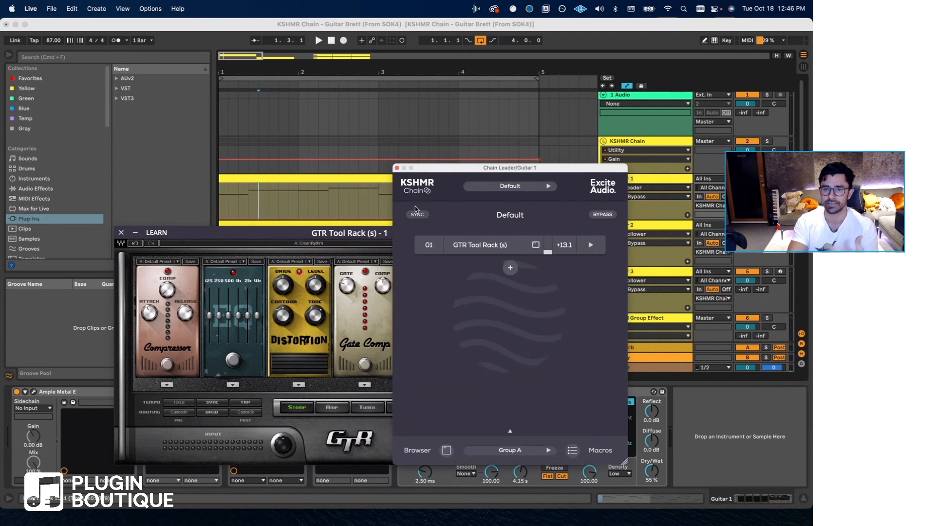
Play the guitars from near the start of the Guitar 1 clip with the CleanRythm preset and close the Chain Leader window.
{"action": "left_click", "coordinate": [225, 209]}
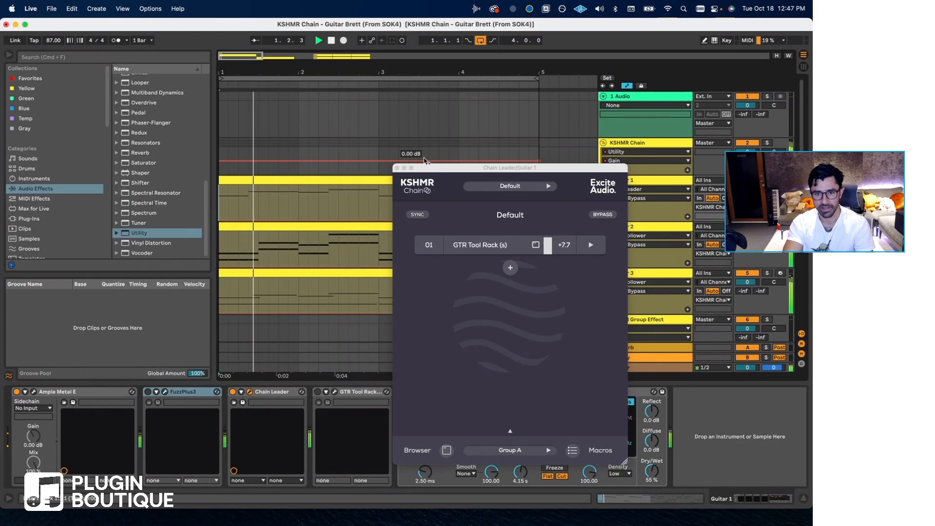
{"action": "left_click", "coordinate": [397, 168]}
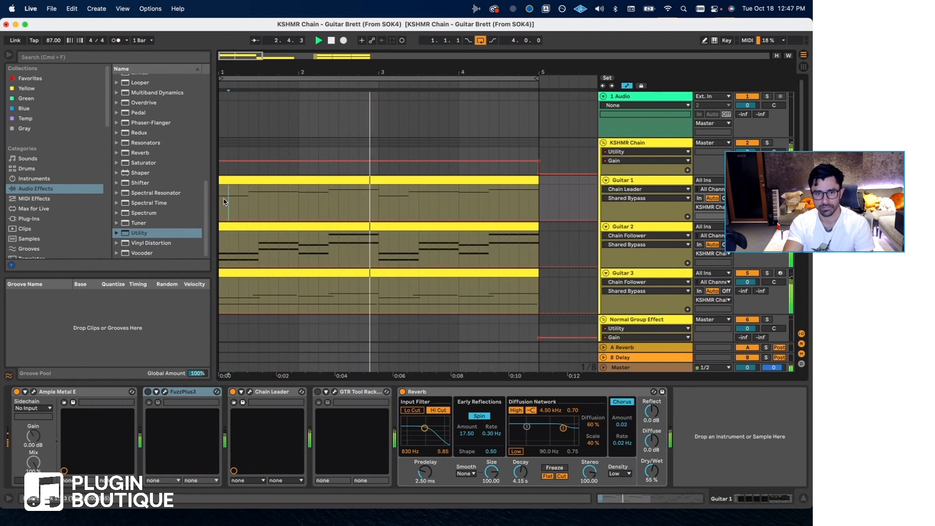
Reopen Guitar 1's Chain Leader and load the user preset Chorusella Niles in its GTR Tool Rack.
{"action": "left_click", "coordinate": [649, 184]}
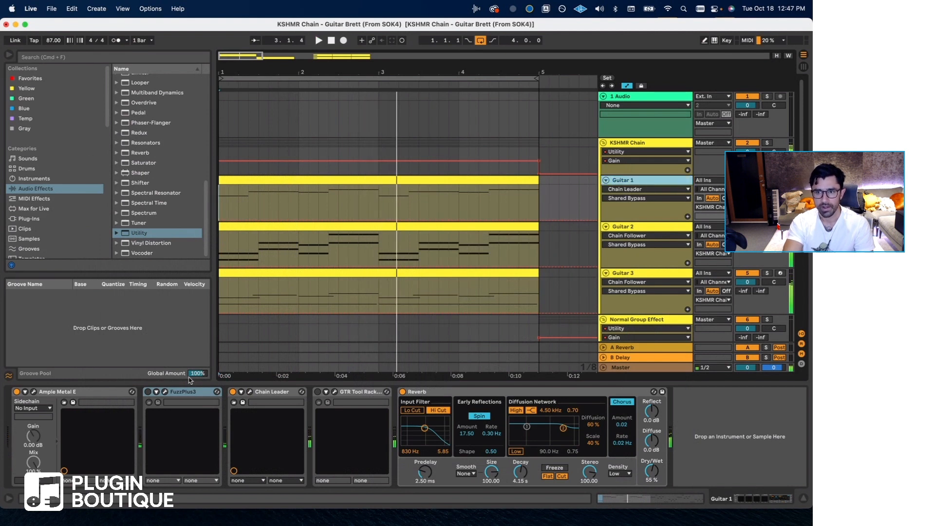
{"action": "left_click", "coordinate": [251, 392]}
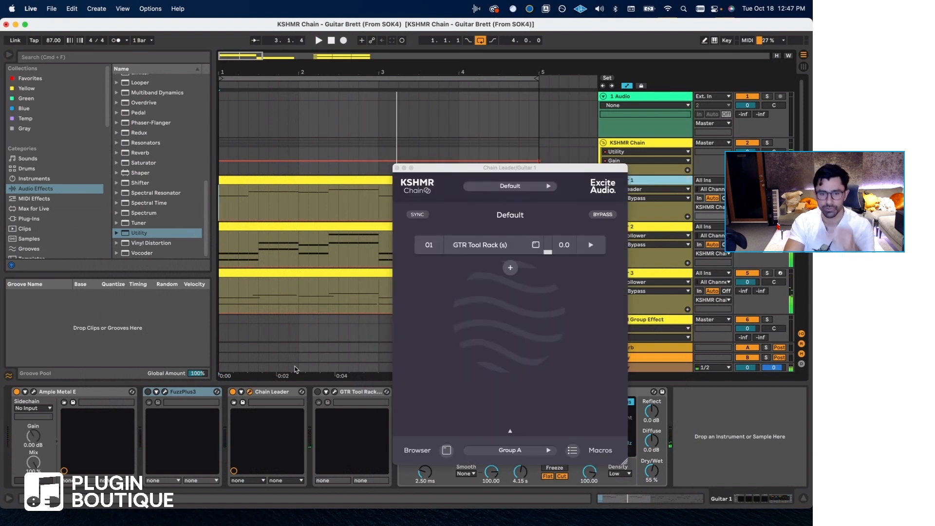
{"action": "left_click", "coordinate": [523, 247]}
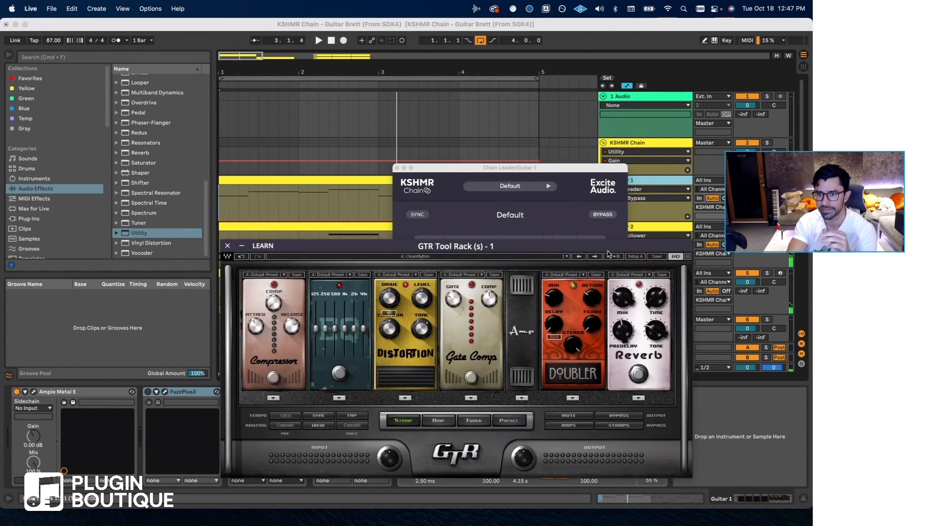
{"action": "left_click", "coordinate": [466, 258]}
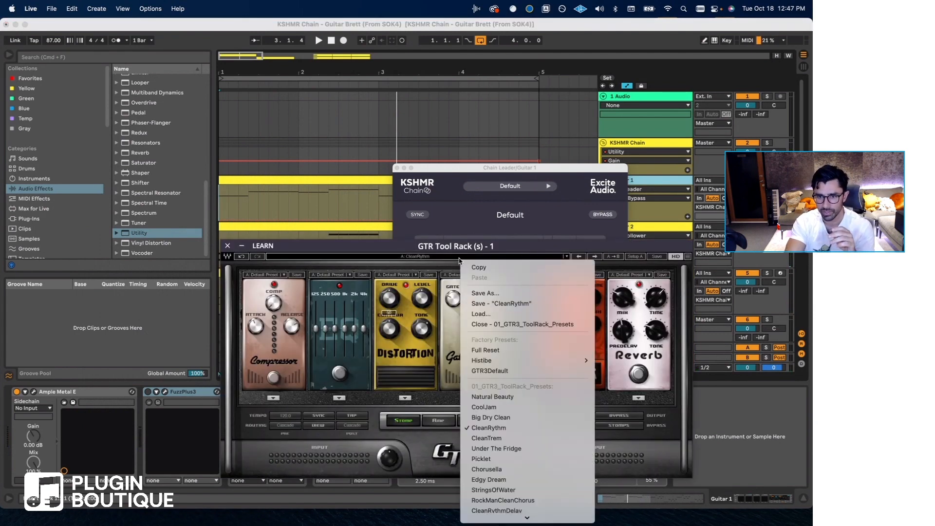
{"action": "scroll", "coordinate": [497, 438], "scroll_direction": "down", "scroll_amount": 10}
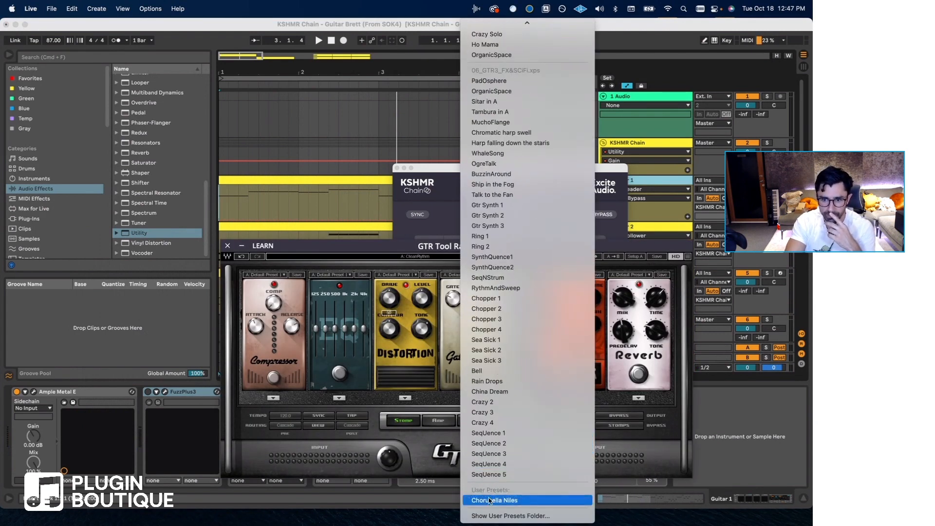
{"action": "left_click", "coordinate": [490, 500]}
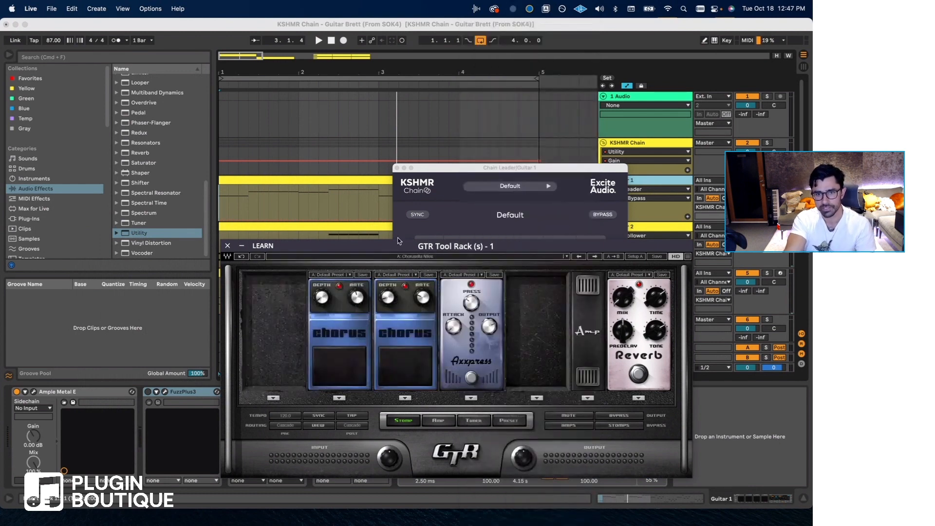
Play the guitars from bar 1 with the Chorusella Niles preset, close the Chain Leader window and select the FuzzPlus3 device.
{"action": "left_click", "coordinate": [399, 236]}
{"action": "left_click", "coordinate": [220, 201]}
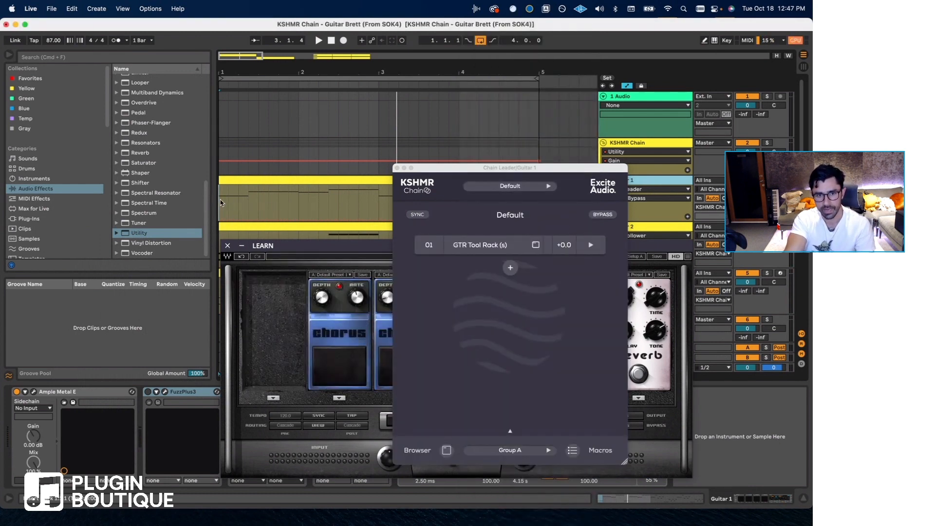
{"action": "key", "text": "space"}
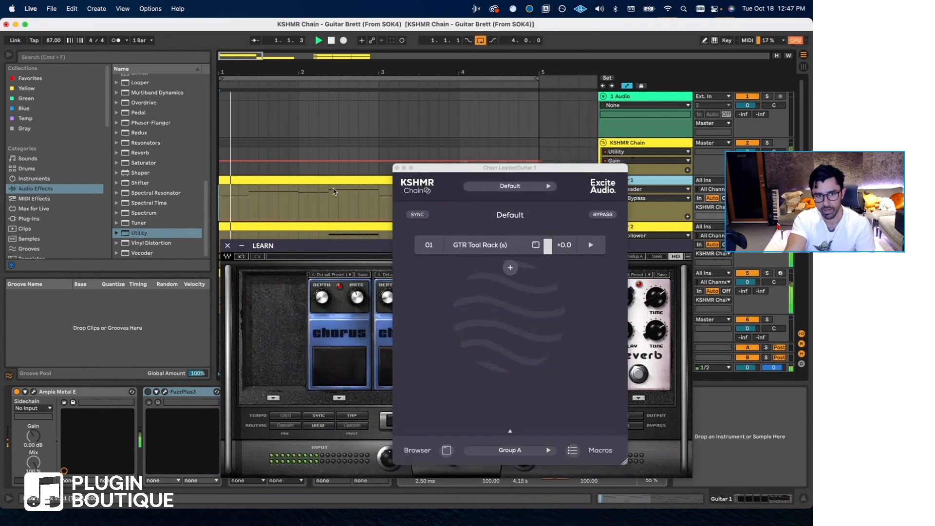
{"action": "left_click", "coordinate": [397, 168]}
{"action": "left_click", "coordinate": [180, 396]}
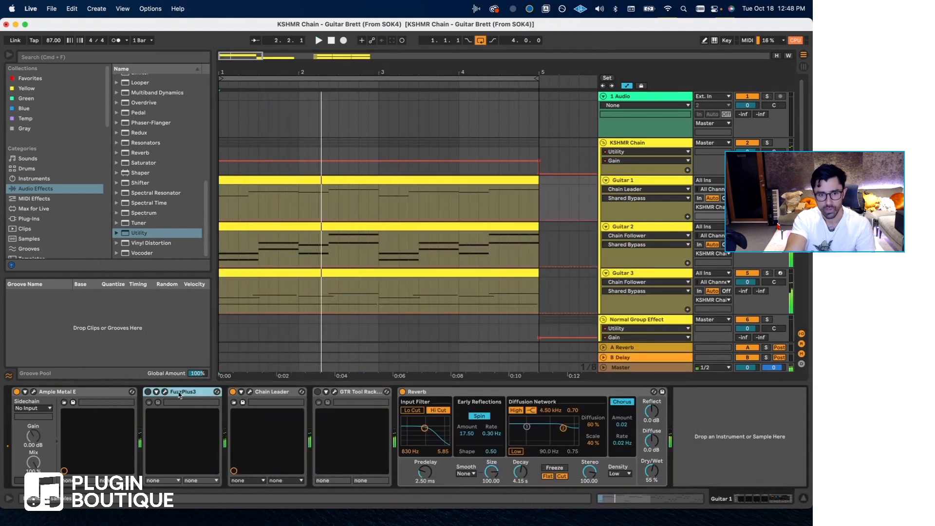
Enable the FuzzPlus3 device on Guitar 1 and set the playback start at 1.1.1.
{"action": "left_click", "coordinate": [247, 207]}
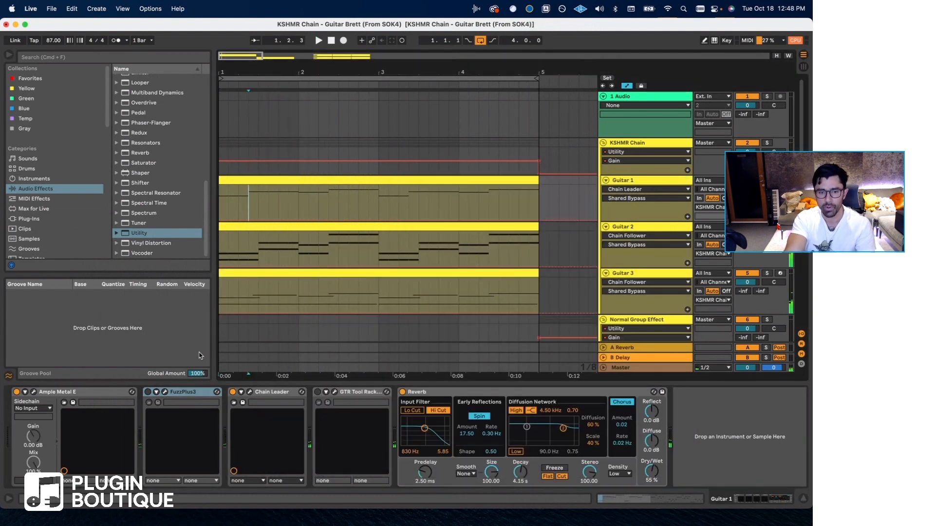
{"action": "left_click", "coordinate": [148, 391]}
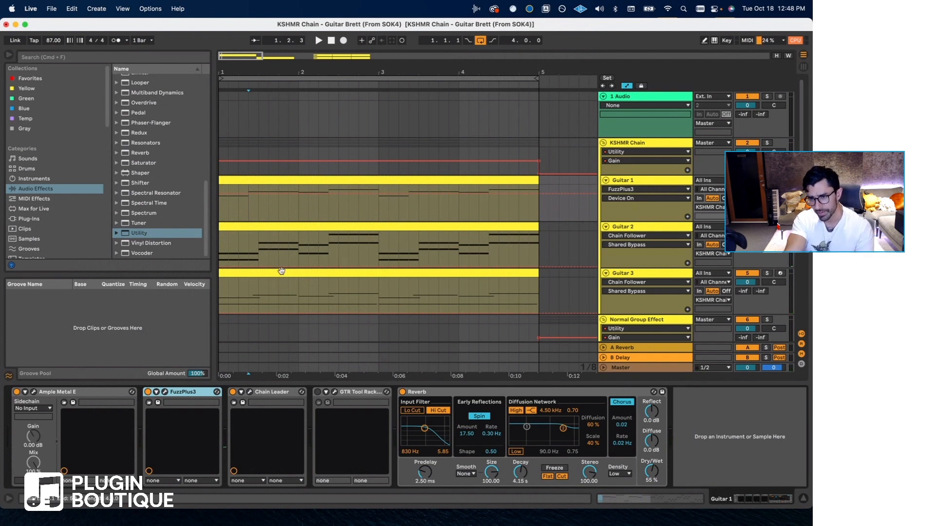
{"action": "left_click", "coordinate": [228, 211]}
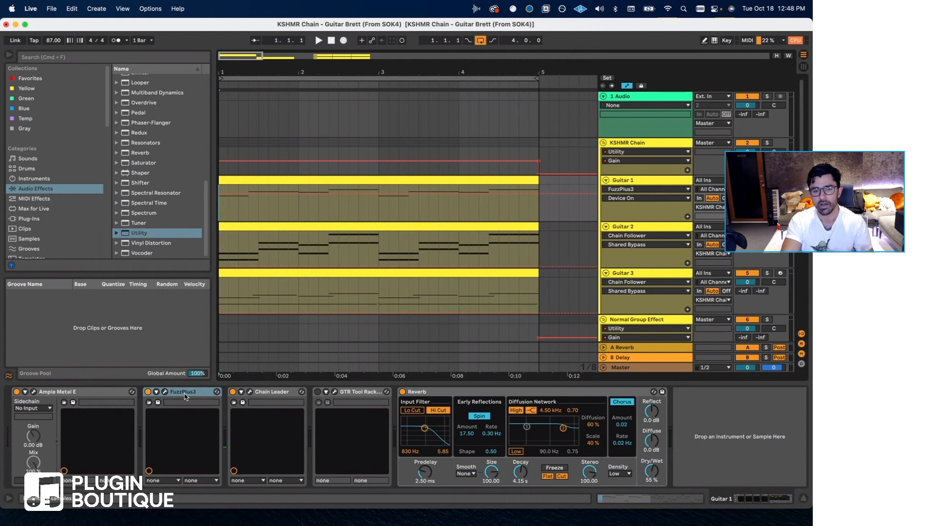
Try FuzzPlus3 after Chain Leader on Guitar 1 and return it to its place before Chain Leader.
{"action": "left_click_drag", "start_coordinate": [185, 397], "coordinate": [285, 399]}
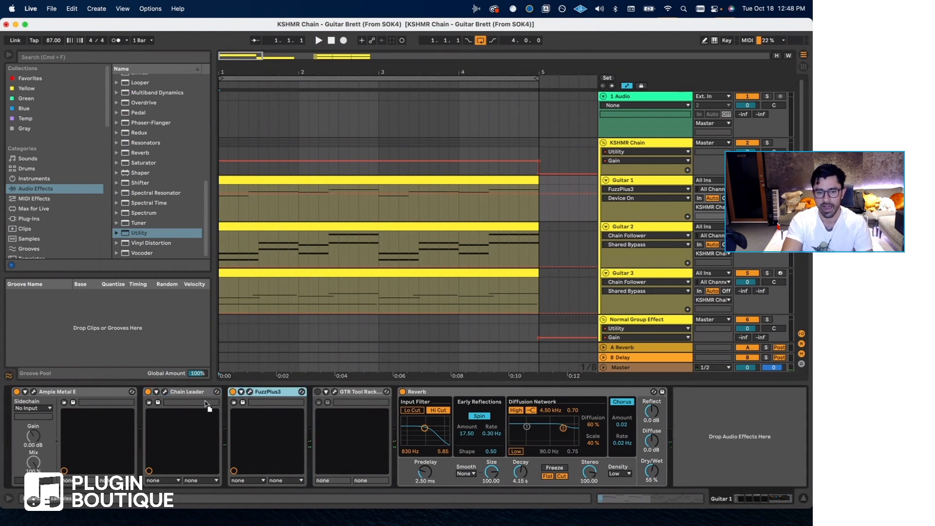
{"action": "left_click_drag", "start_coordinate": [170, 412], "coordinate": [171, 412]}
Play the guitars from bar 1 with FuzzPlus3 active and check Guitar 1's Chain Leader window.
{"action": "key", "text": "space"}
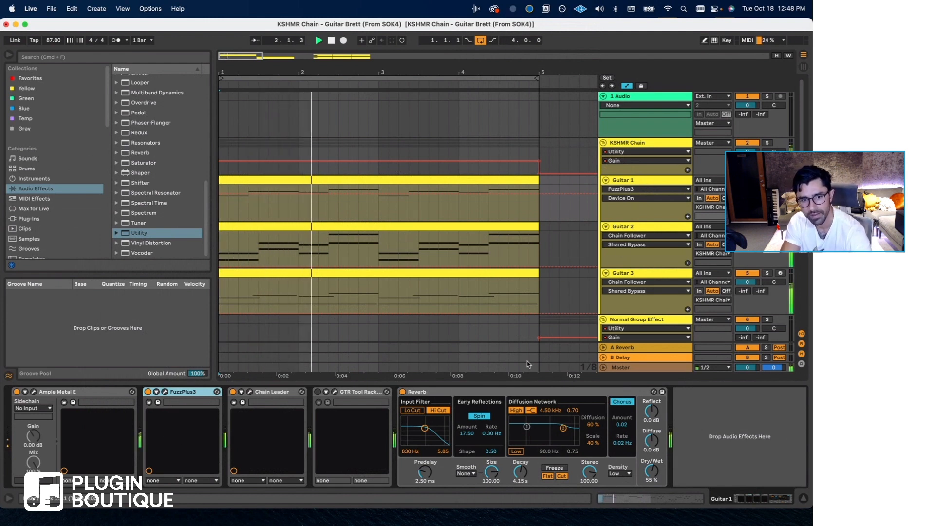
{"action": "left_click", "coordinate": [191, 394]}
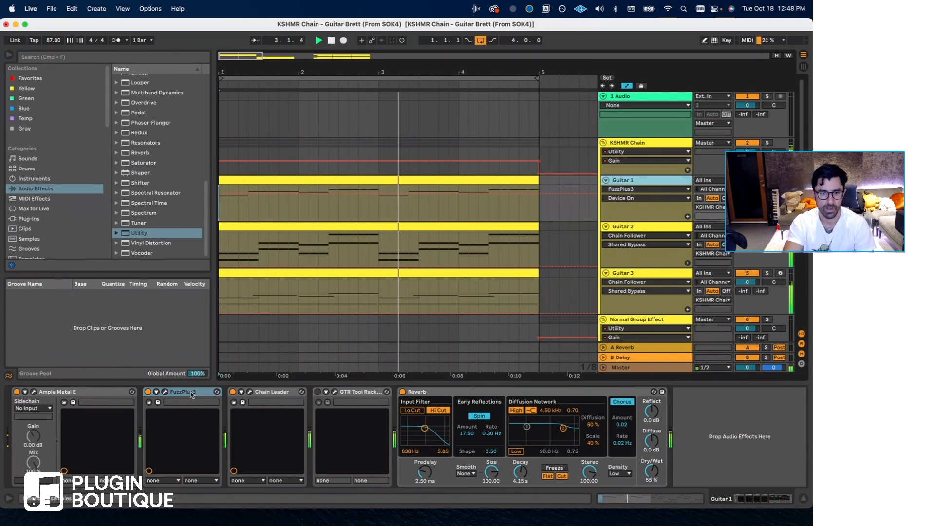
{"action": "left_click", "coordinate": [250, 392]}
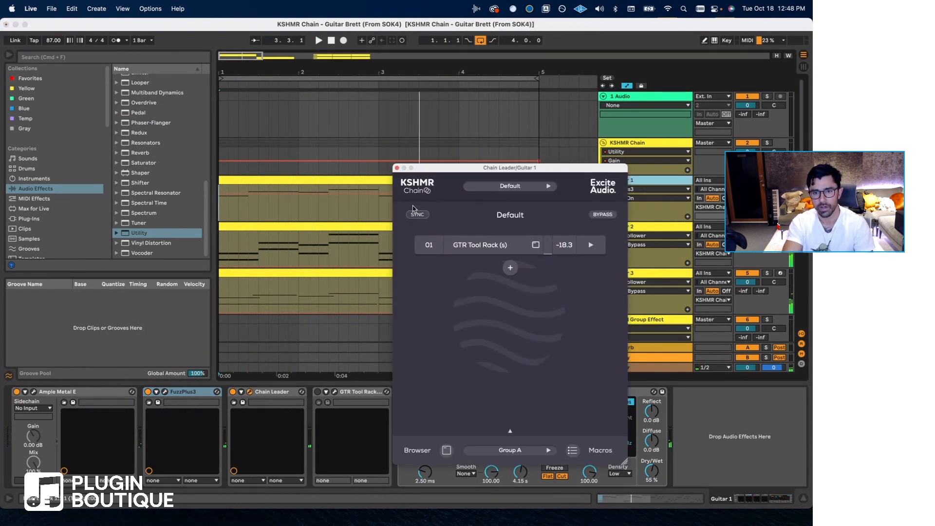
{"action": "left_click", "coordinate": [397, 169]}
{"action": "scroll", "coordinate": [524, 275], "scroll_direction": "right", "scroll_amount": 4}
{"action": "key", "text": "space"}
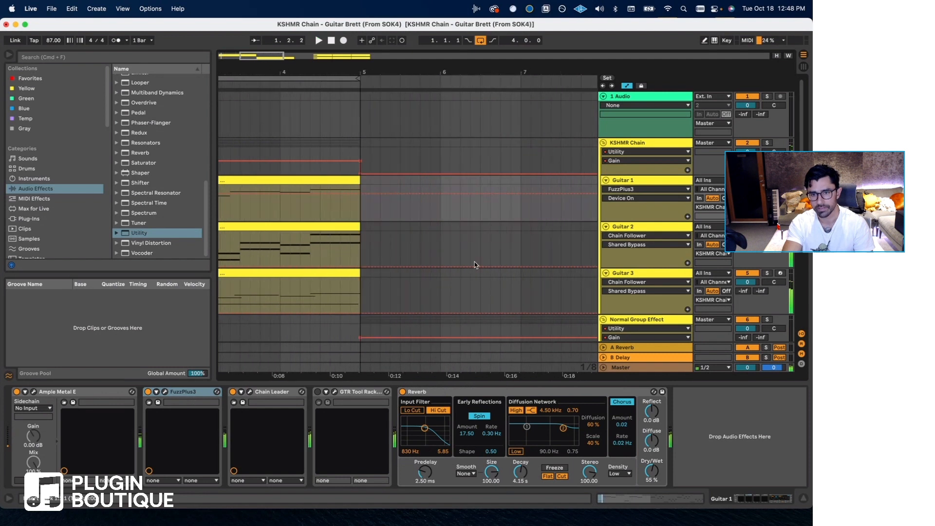
Inspect the GTR Tool Rack on the Normal Group Effect track and close its window.
{"action": "scroll", "coordinate": [474, 262], "scroll_direction": "down", "scroll_amount": 3}
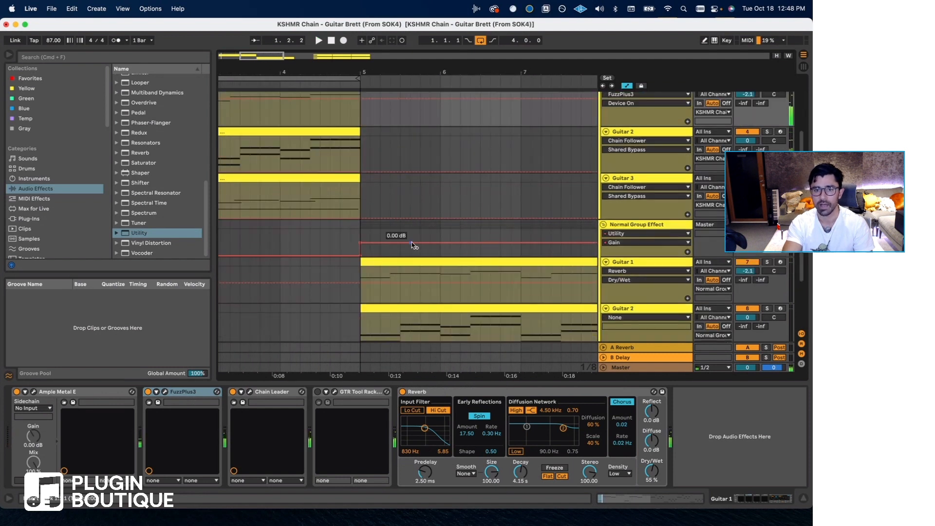
{"action": "left_click", "coordinate": [614, 227]}
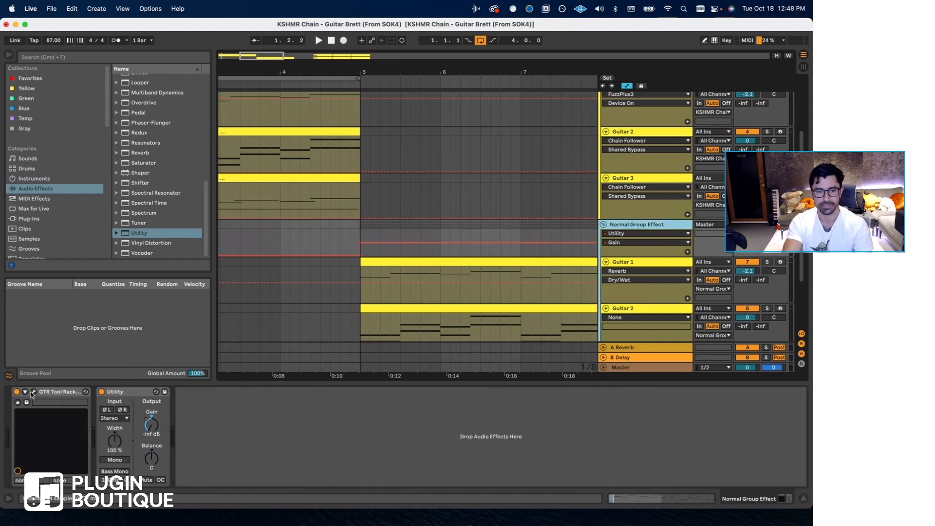
{"action": "left_click", "coordinate": [33, 392]}
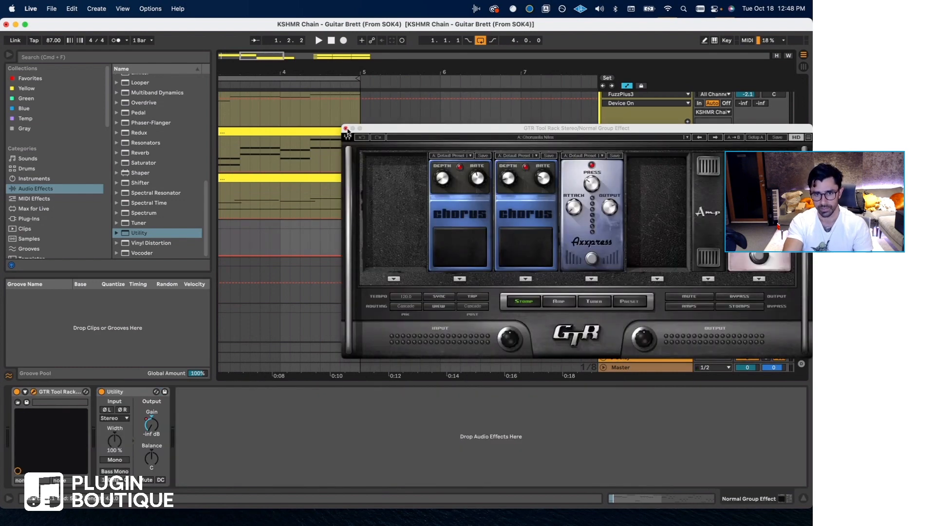
{"action": "left_click", "coordinate": [346, 128]}
Play the Normal Group Effect guitars from bar 5 with the loop set around their Guitar 1 clip.
{"action": "left_click", "coordinate": [360, 236]}
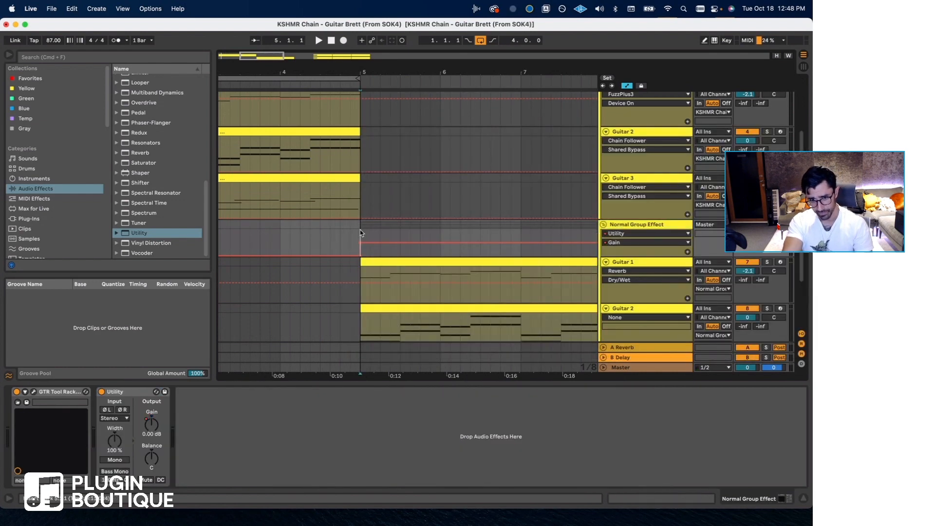
{"action": "scroll", "coordinate": [386, 250], "scroll_direction": "right", "scroll_amount": 4}
{"action": "scroll", "coordinate": [386, 249], "scroll_direction": "right", "scroll_amount": 2}
{"action": "key", "text": "space"}
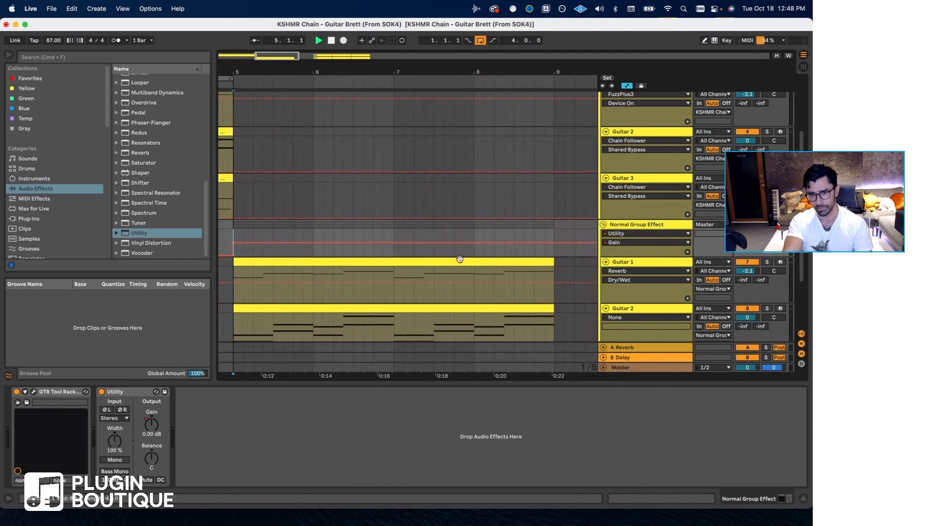
{"action": "left_click", "coordinate": [460, 259]}
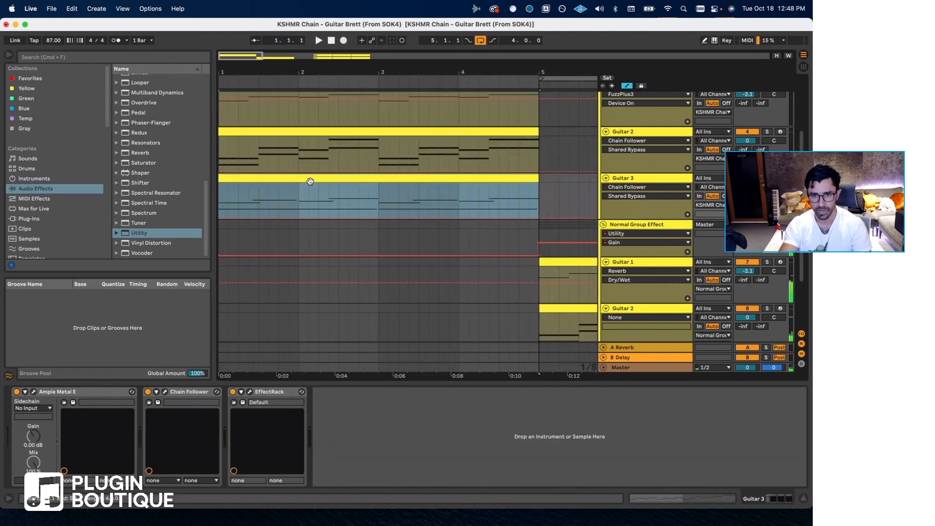
{"action": "key", "text": "space"}
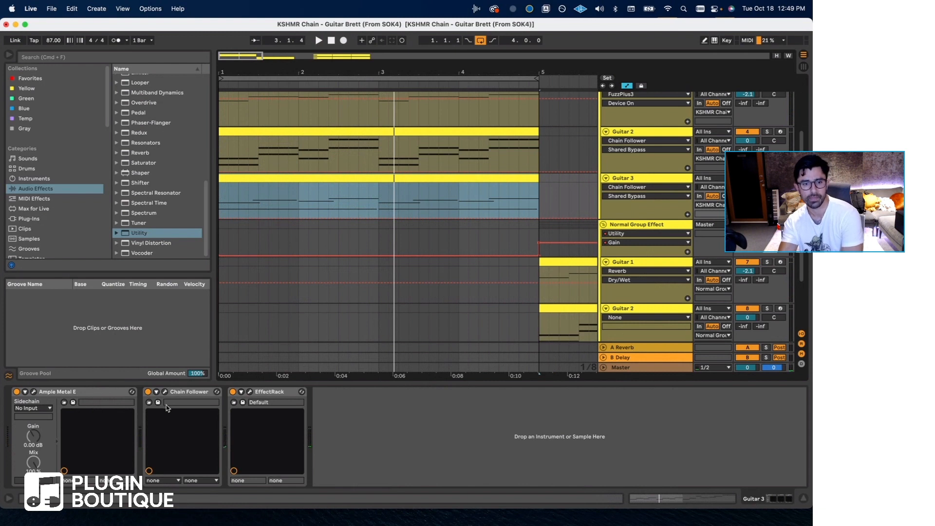
Inspect the GTR Tool Rack in Guitar 3's Chain Follower and hide the plug-in windows, with the playback start at 1.1.1.
{"action": "left_click", "coordinate": [165, 392]}
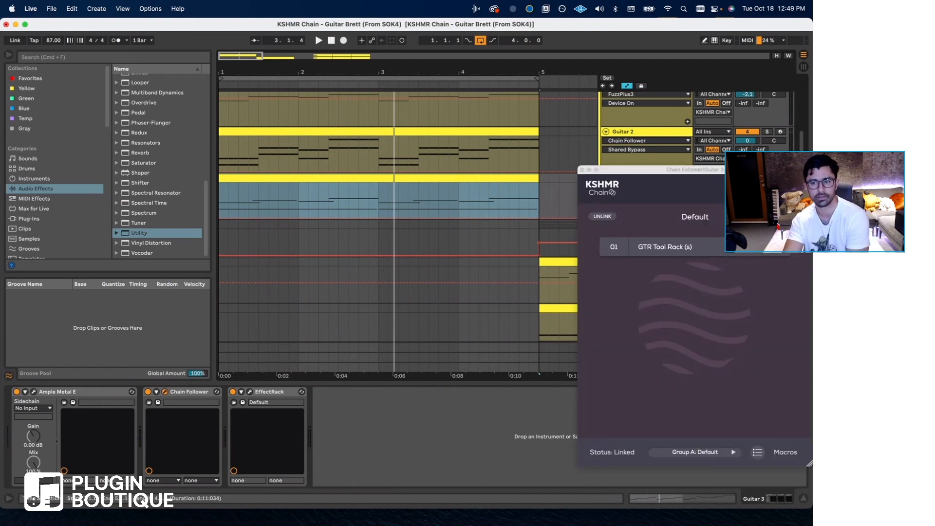
{"action": "left_click", "coordinate": [667, 250]}
{"action": "left_click", "coordinate": [666, 247]}
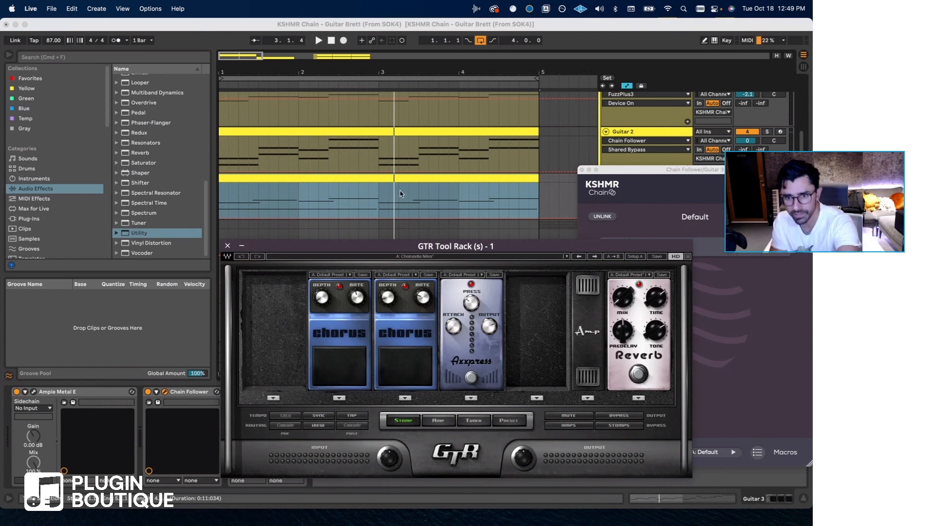
{"action": "scroll", "coordinate": [390, 196], "scroll_direction": "up", "scroll_amount": 1}
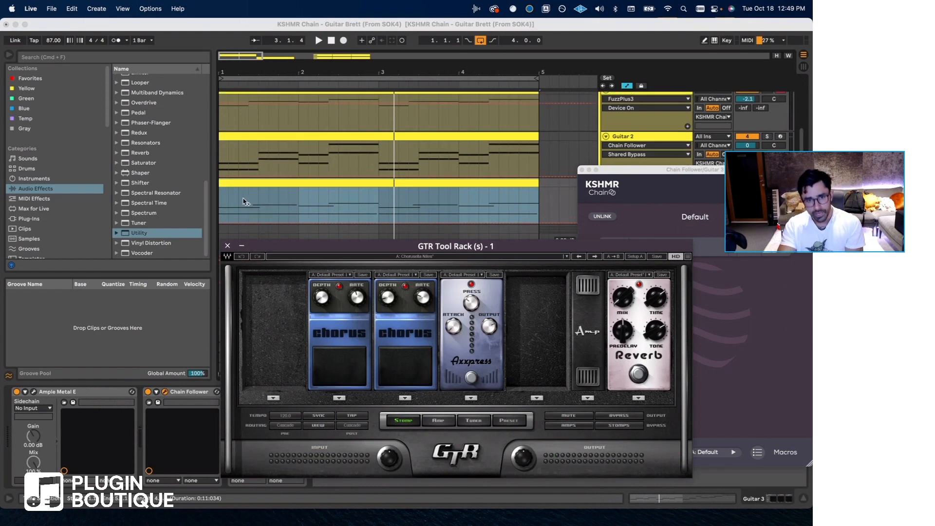
{"action": "left_click", "coordinate": [229, 199]}
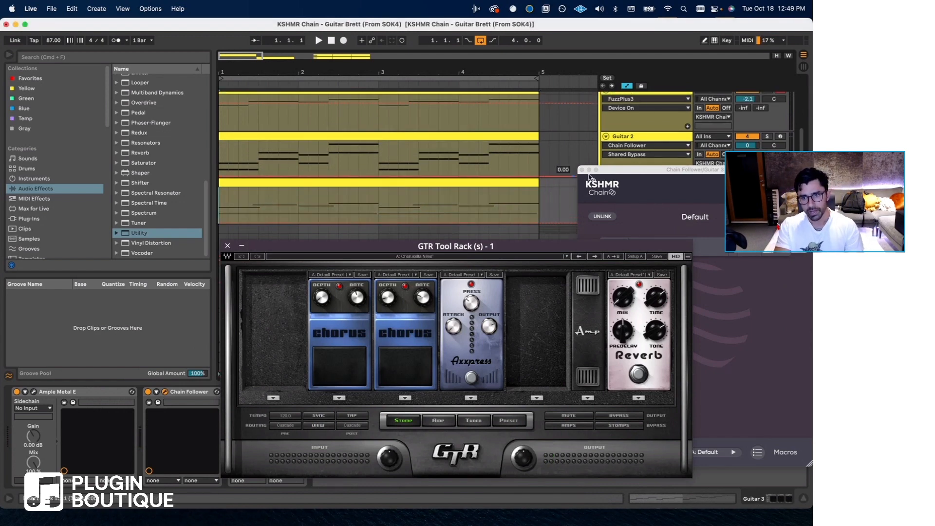
{"action": "key", "text": "super+alt+p"}
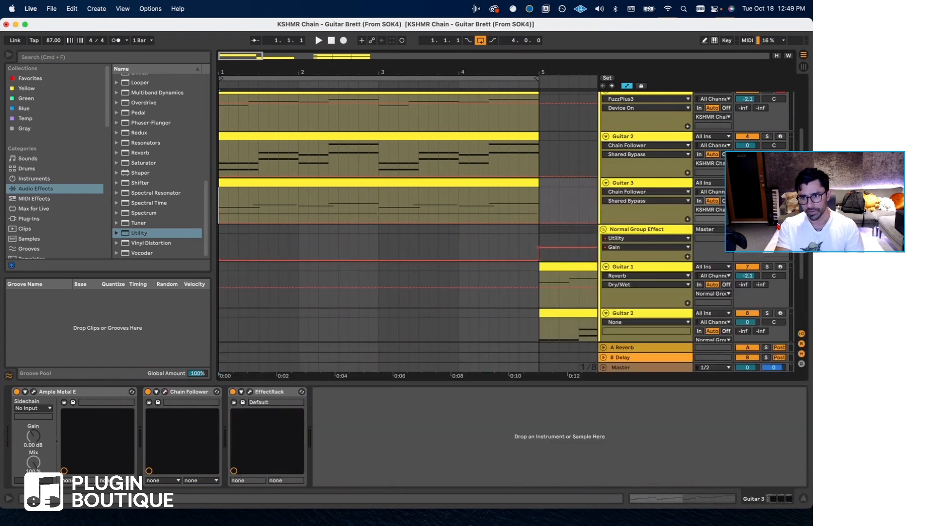
Solo Guitar 2 in the KSHMR Chain group, listen to it briefly and clear its solo.
{"action": "left_click", "coordinate": [766, 138]}
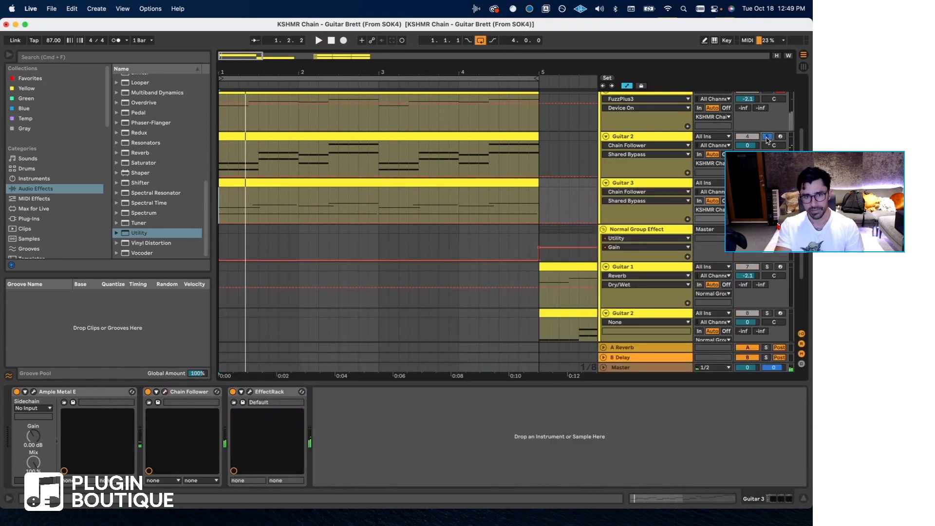
{"action": "key", "text": "space"}
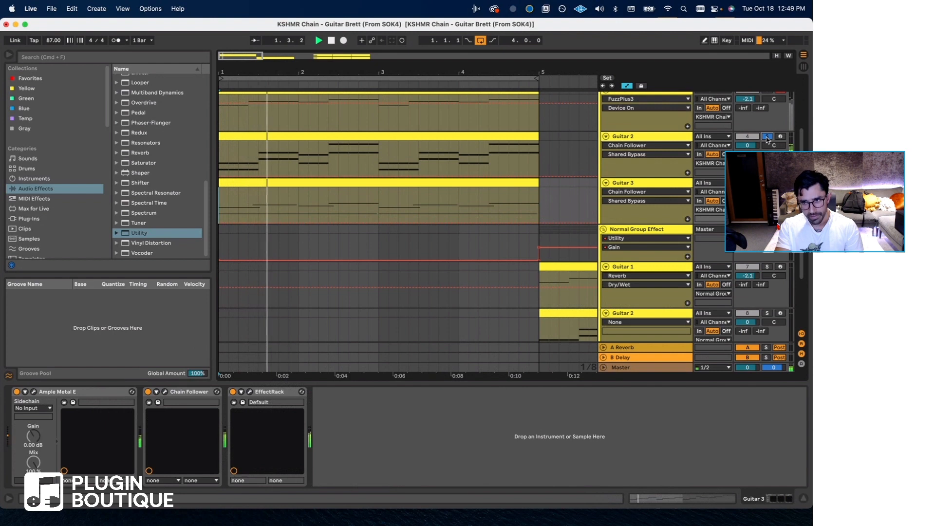
{"action": "key", "text": "space"}
{"action": "left_click", "coordinate": [767, 137]}
Solo Guitar 1 in the KSHMR Chain group, listen to it from bar 1 and clear its solo.
{"action": "scroll", "coordinate": [768, 139], "scroll_direction": "up", "scroll_amount": 4}
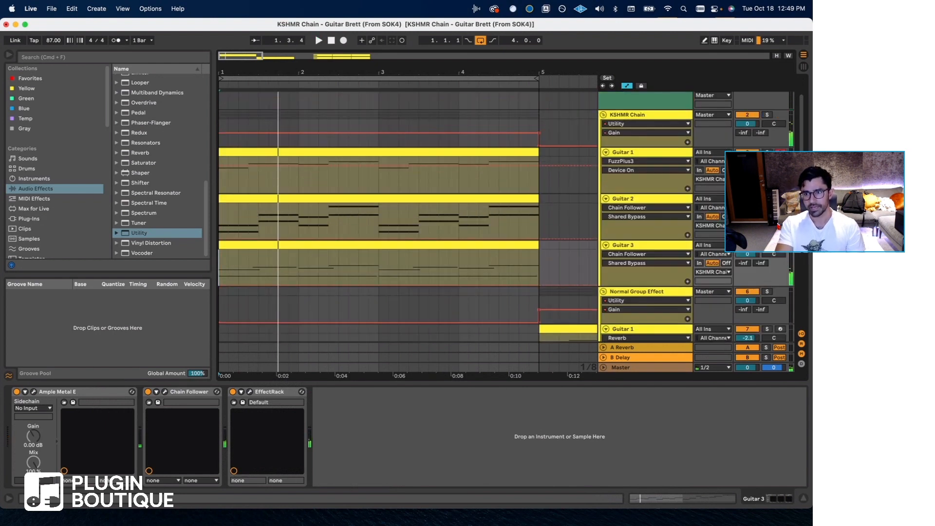
{"action": "left_click", "coordinate": [767, 152]}
{"action": "key", "text": "space"}
{"action": "key", "text": "space"}
{"action": "left_click", "coordinate": [767, 152]}
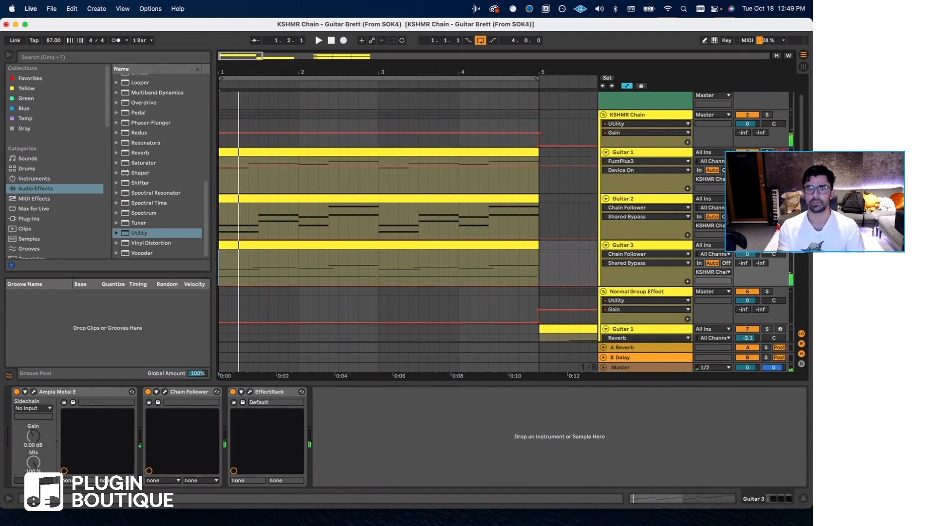
Solo the KSHMR Chain group's Guitar 2 once more and play it from bar 1.
{"action": "left_click", "coordinate": [767, 199]}
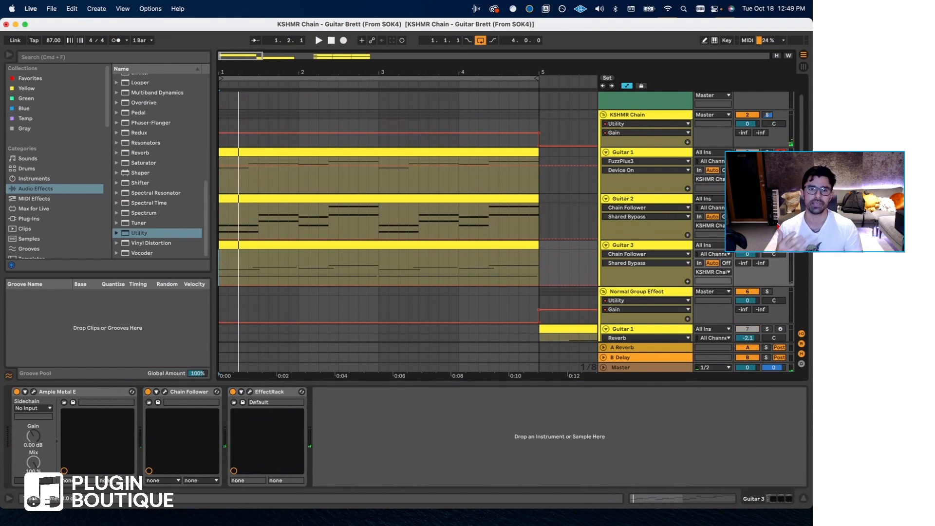
{"action": "key", "text": "space"}
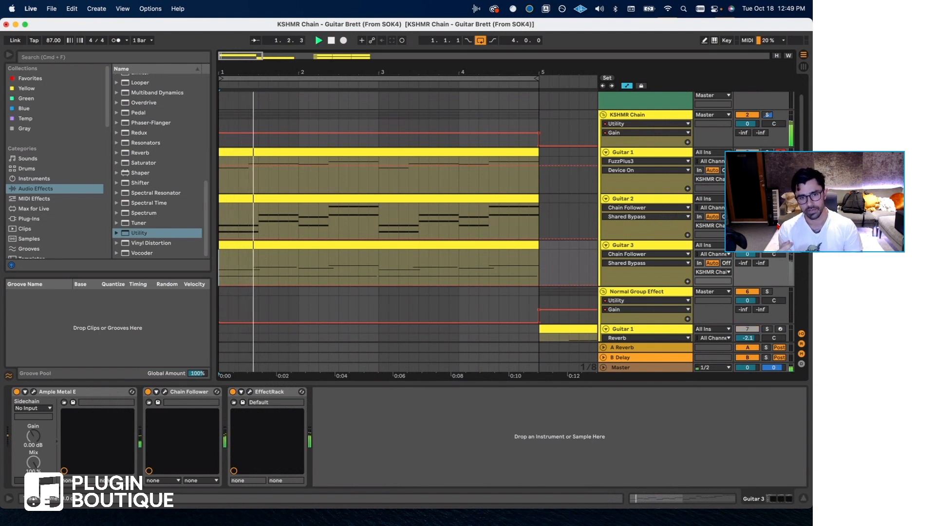
{"action": "key", "text": "space"}
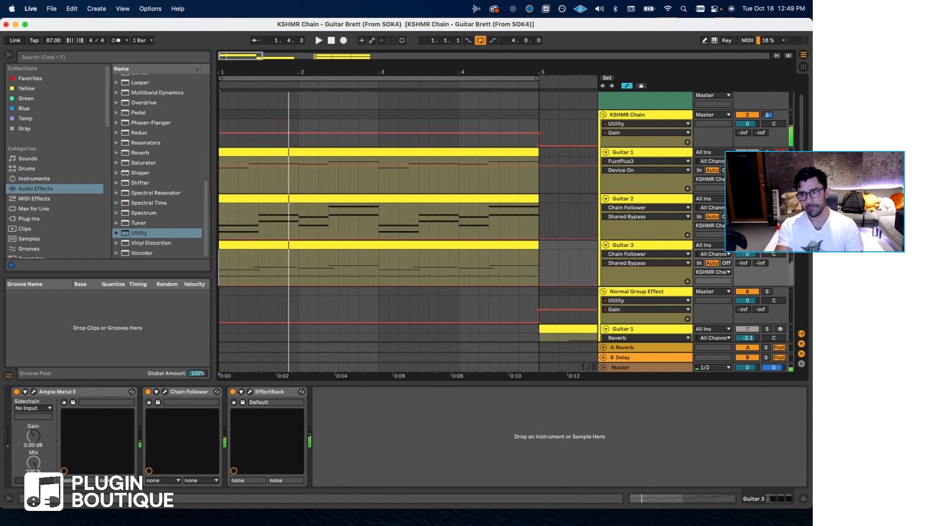
Loop the Guitar 1 clip under Normal Group Effect and play that group's guitars from bar 5.
{"action": "scroll", "coordinate": [508, 235], "scroll_direction": "down", "scroll_amount": 3}
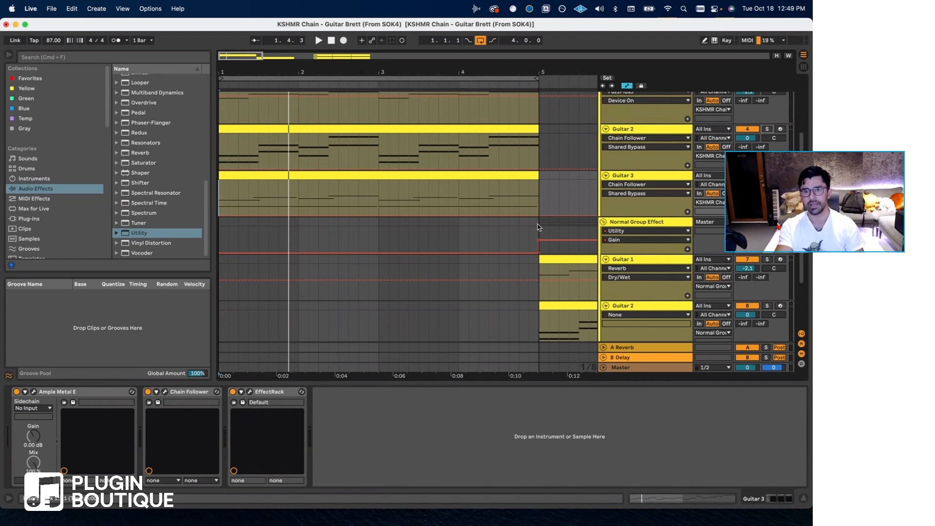
{"action": "scroll", "coordinate": [537, 227], "scroll_direction": "right", "scroll_amount": 5}
{"action": "left_click", "coordinate": [515, 257]}
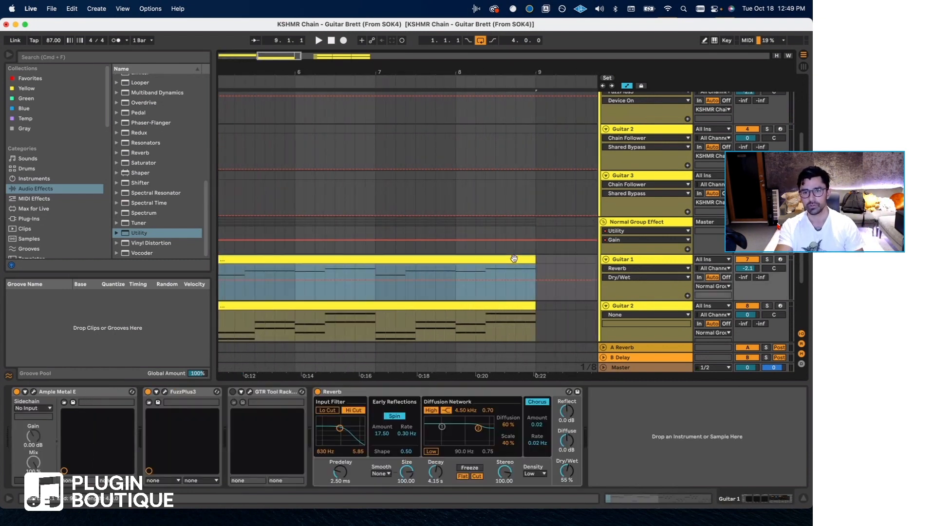
{"action": "key", "text": "super+l"}
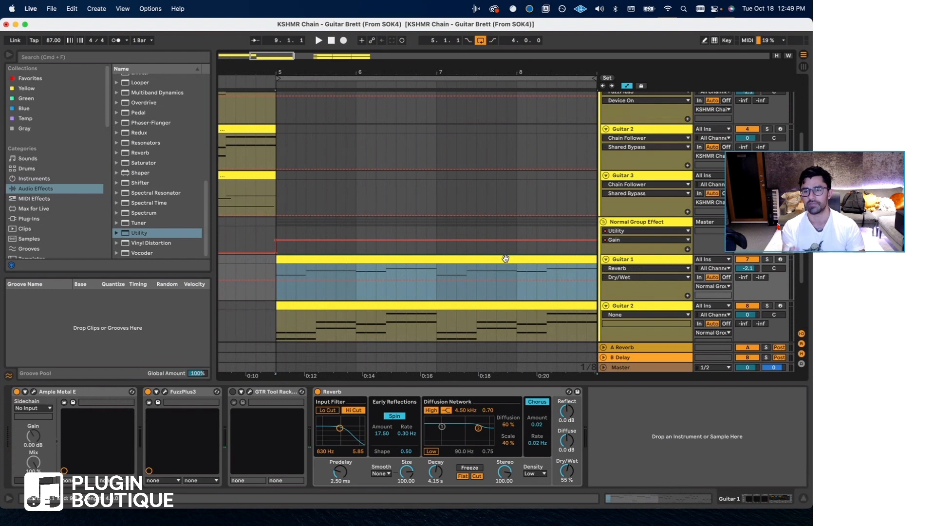
{"action": "key", "text": "space"}
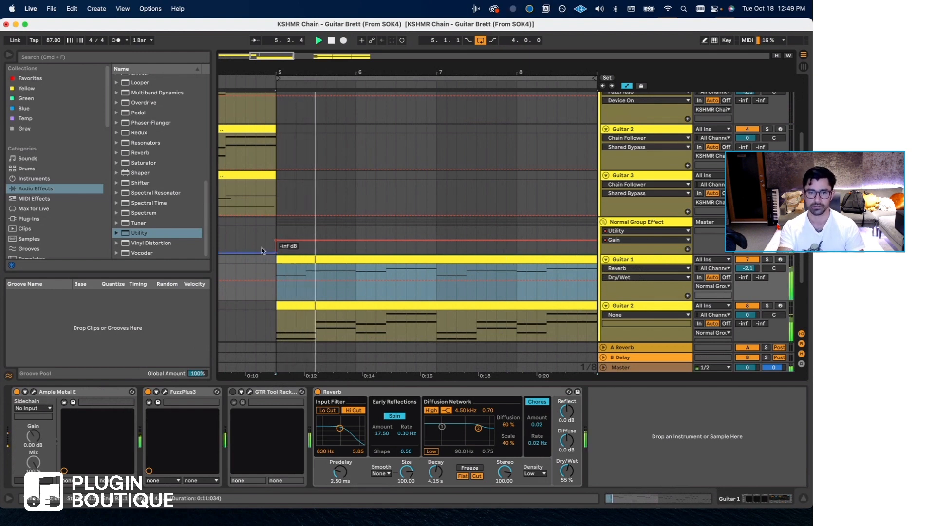
Switch playback to bar 1 to compare the KSHMR Chain guitars with the Normal Group Effect version.
{"action": "scroll", "coordinate": [263, 253], "scroll_direction": "left", "scroll_amount": 1}
{"action": "scroll", "coordinate": [263, 253], "scroll_direction": "left", "scroll_amount": 5}
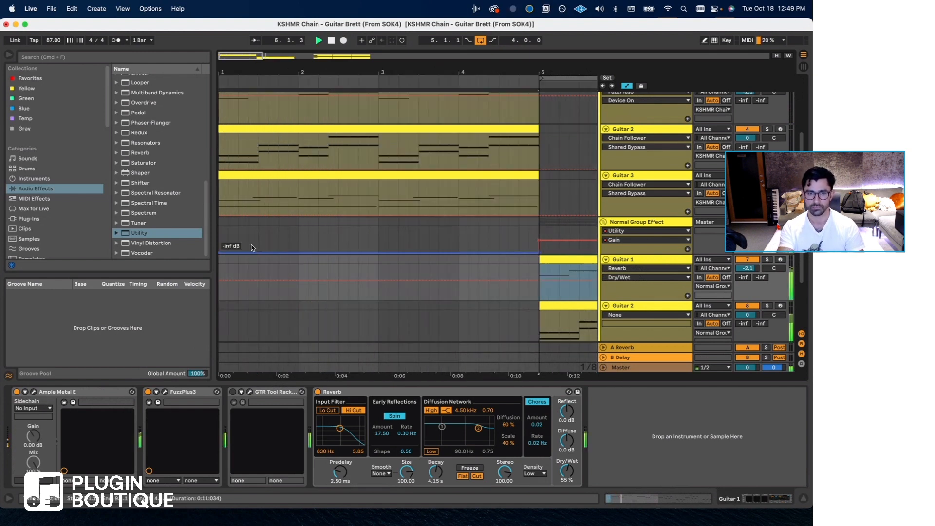
{"action": "left_click", "coordinate": [221, 238]}
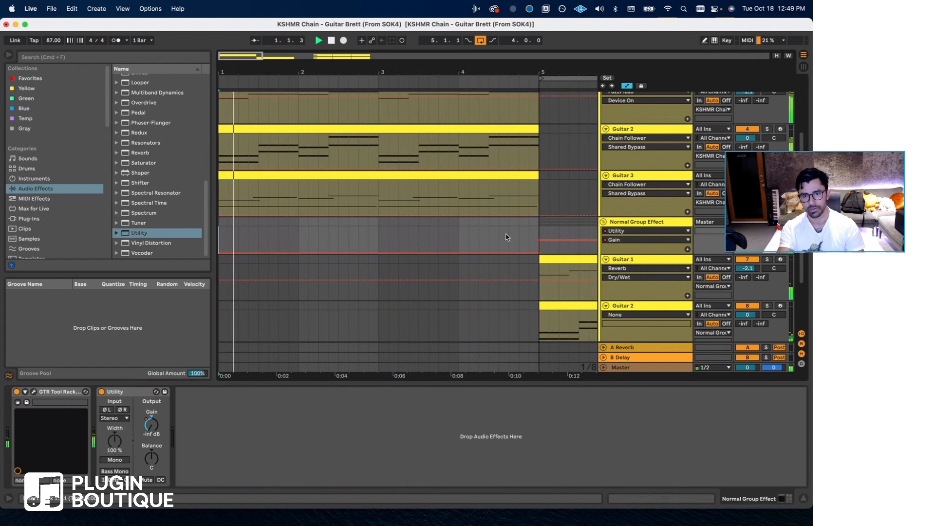